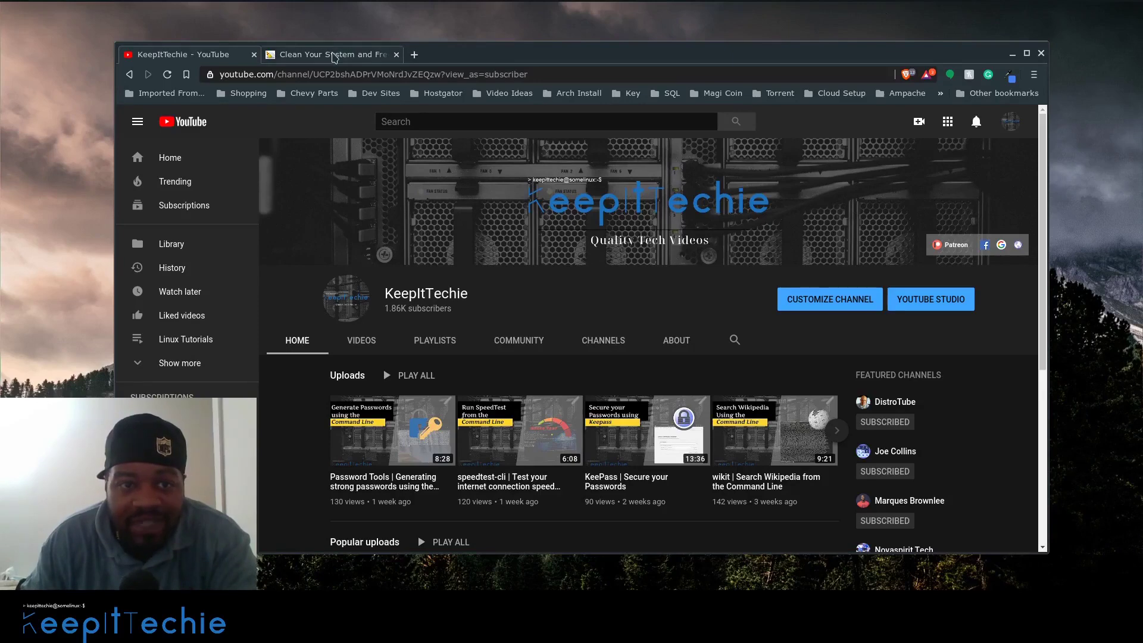
Step: Switch Brave to the 'Clean Your System and Free Disk Space' BleachBit homepage tab
click(333, 55)
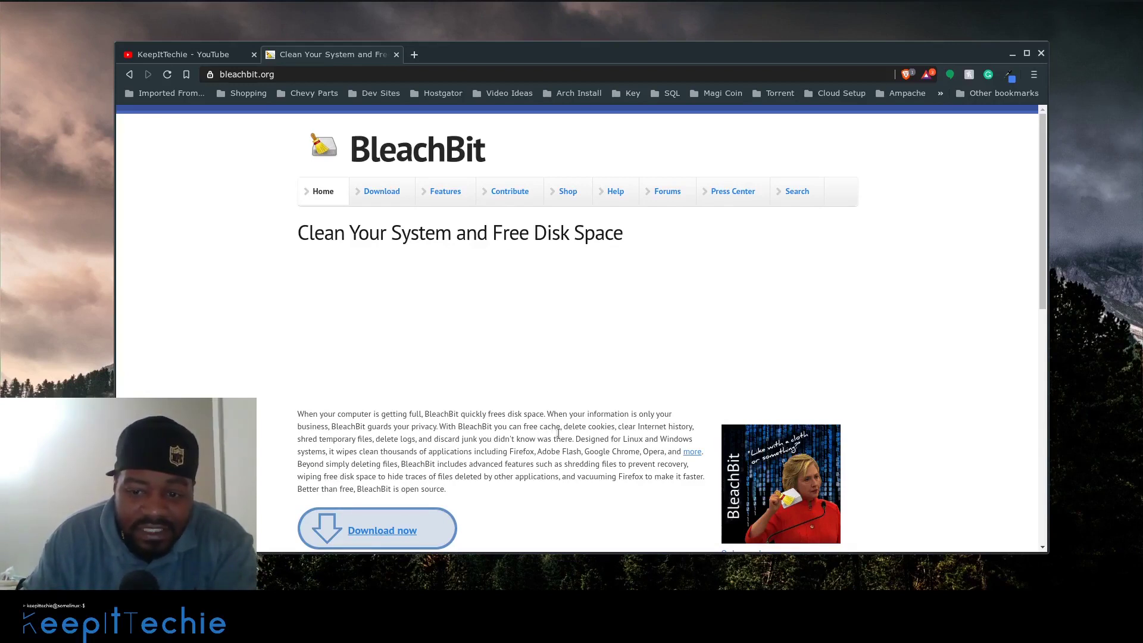
scroll(580, 457, down, 1)
scroll(581, 451, down, 1)
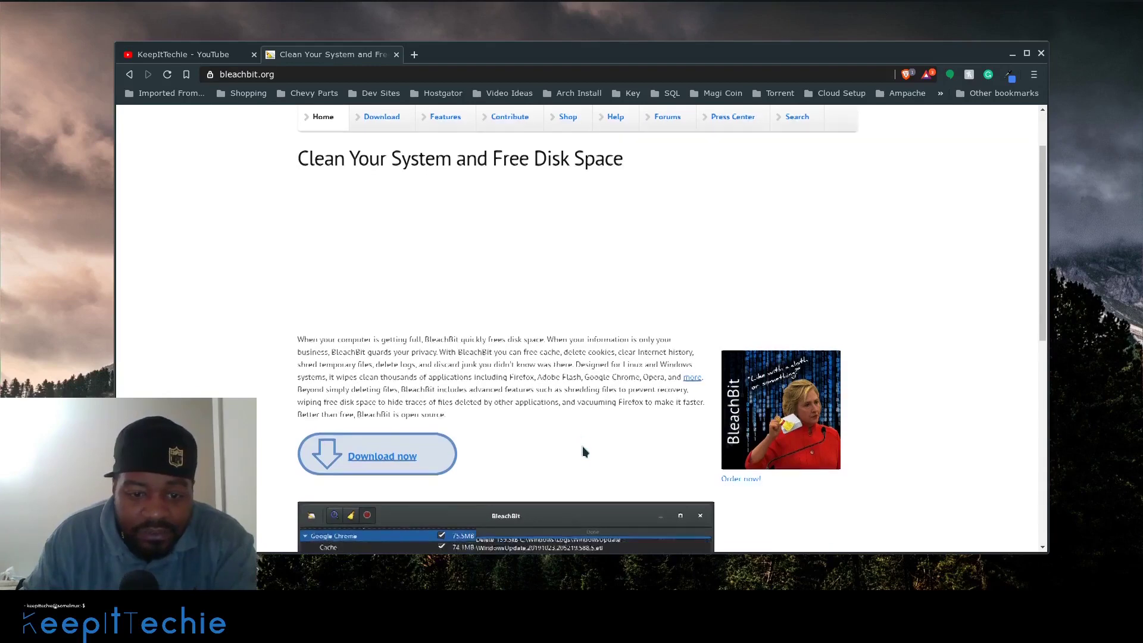
scroll(580, 452, down, 1)
scroll(581, 452, down, 2)
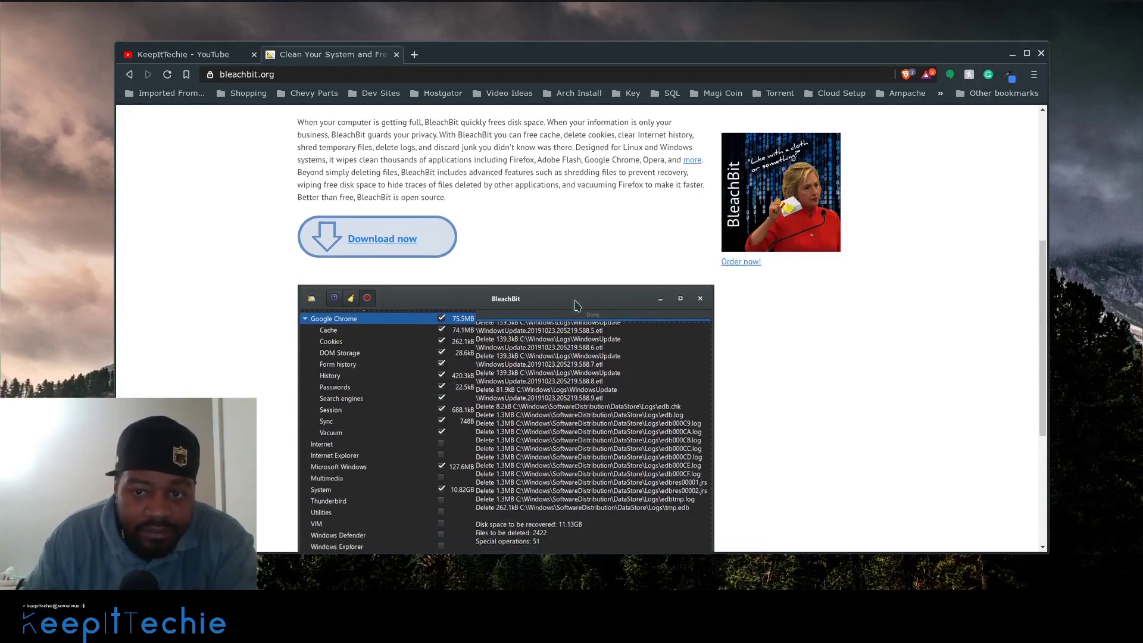
scroll(573, 304, down, 3)
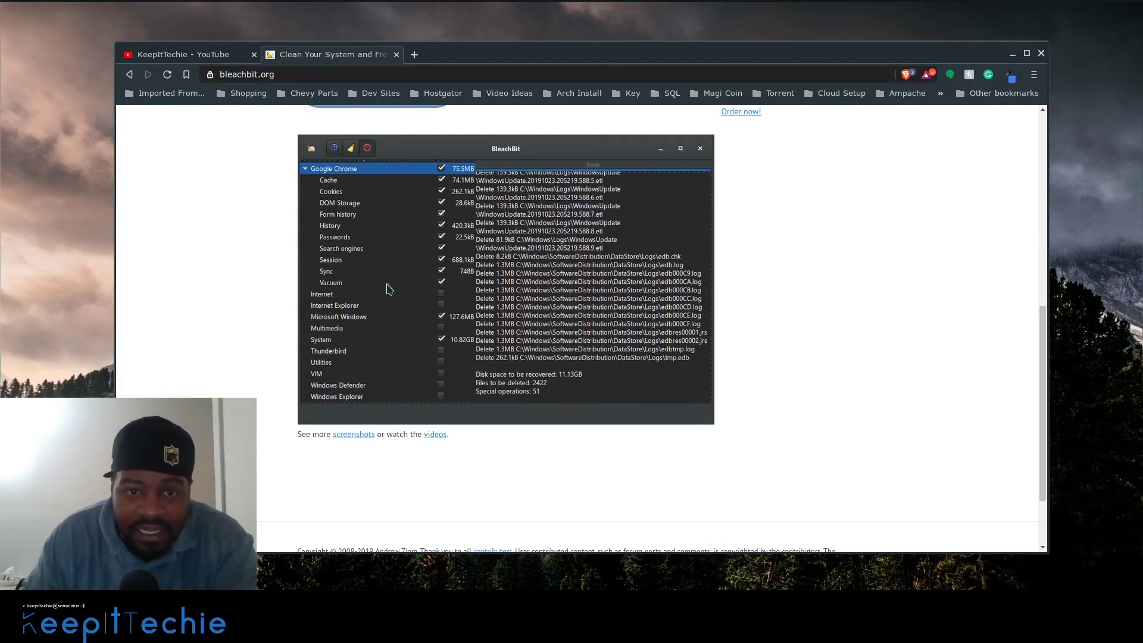
scroll(434, 305, down, 2)
scroll(431, 306, up, 3)
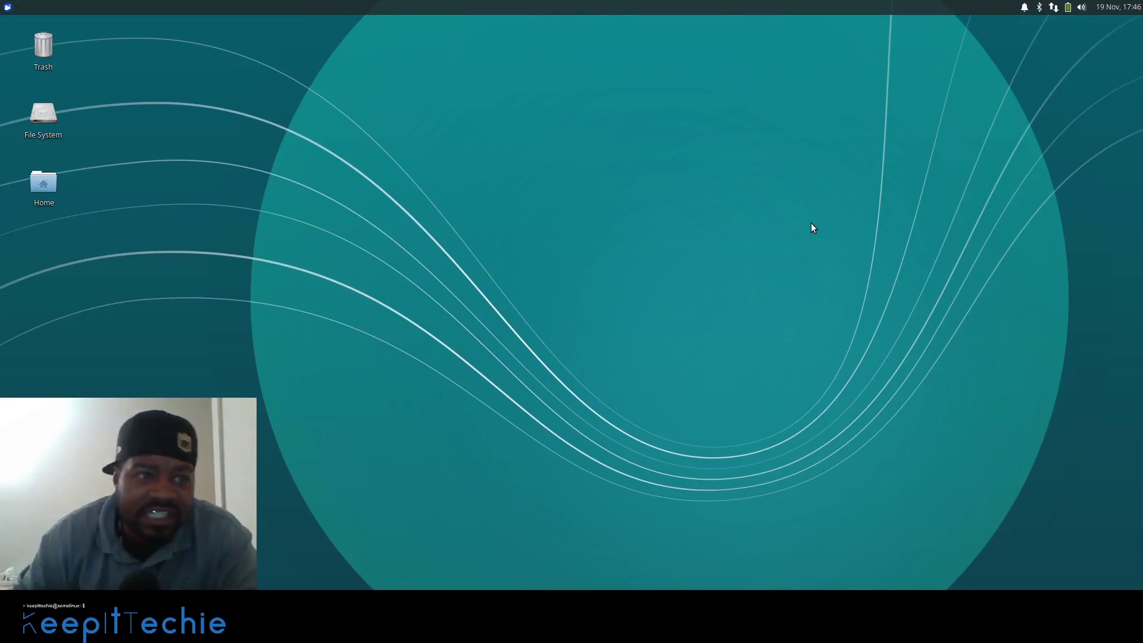
Step: Launch a terminal and run sudo apt update with the admin password until packages are up to date
click(8, 9)
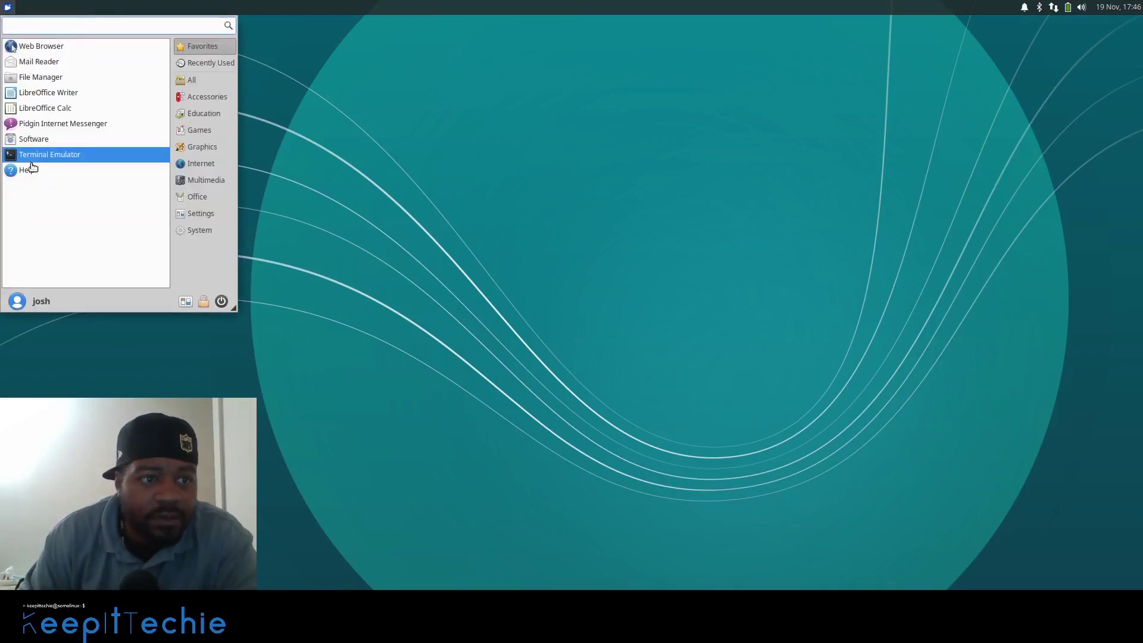
click(44, 153)
click(482, 165)
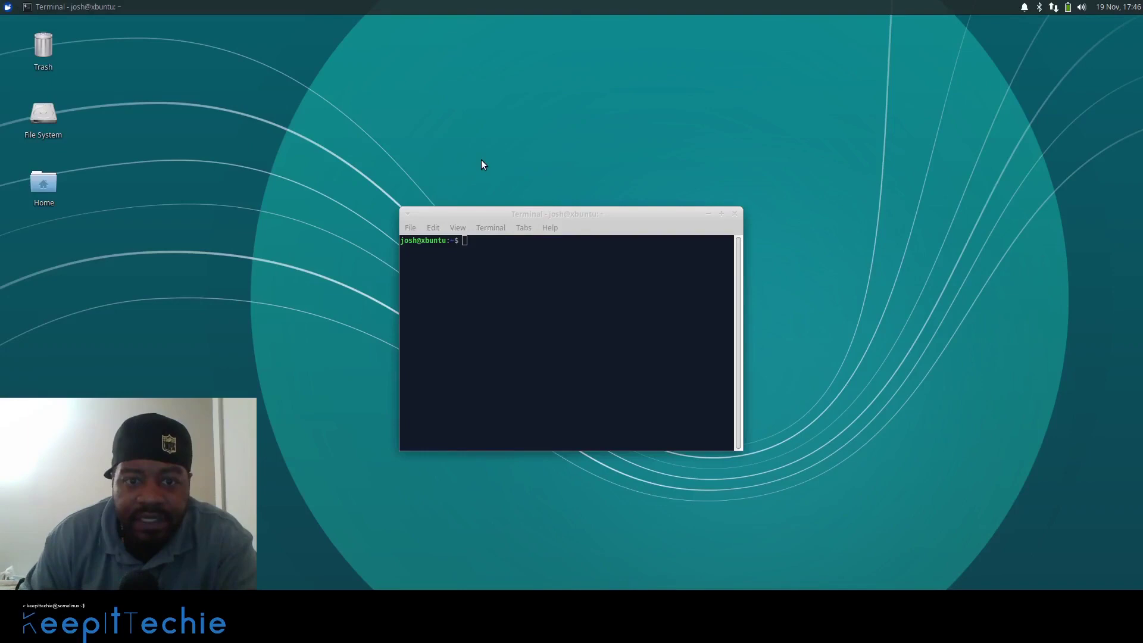
drag(559, 215, 562, 165)
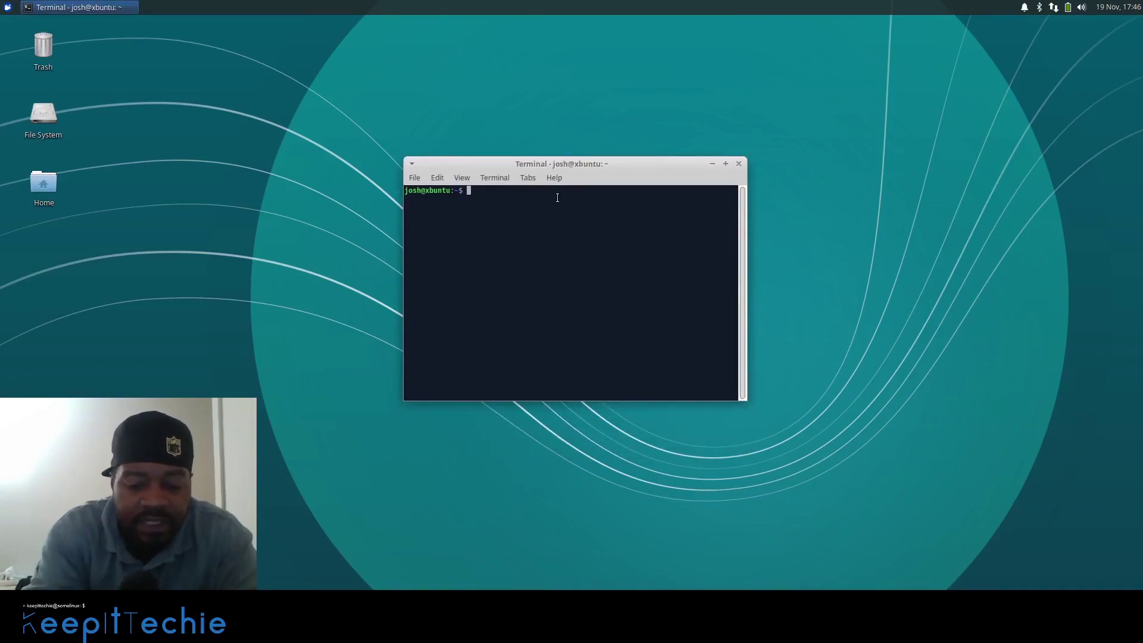
text(s)
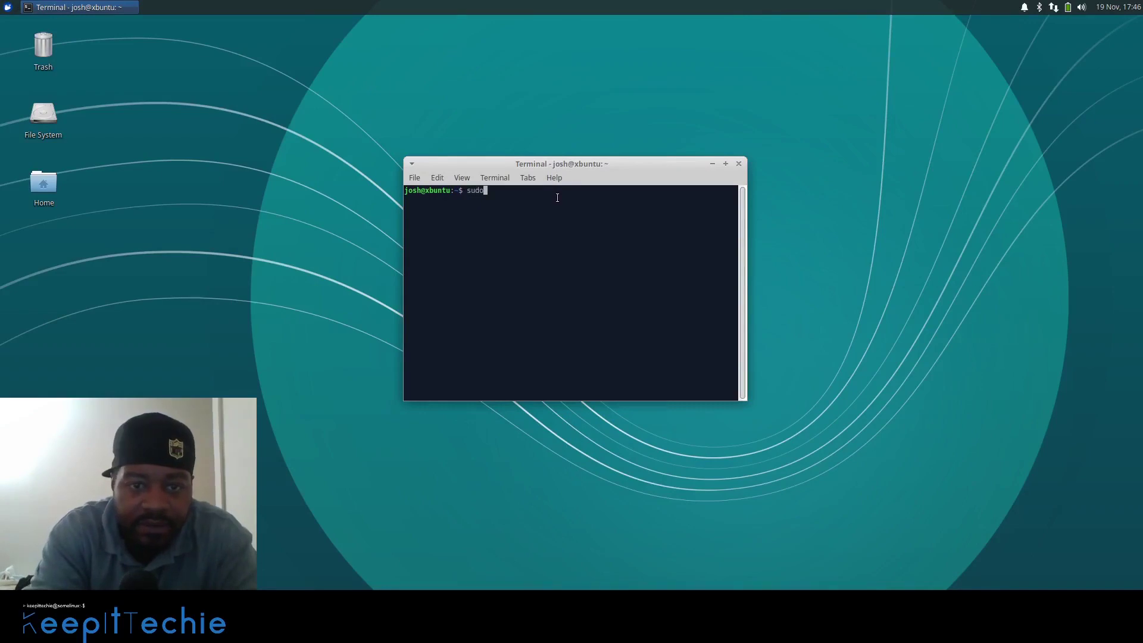
text(u)
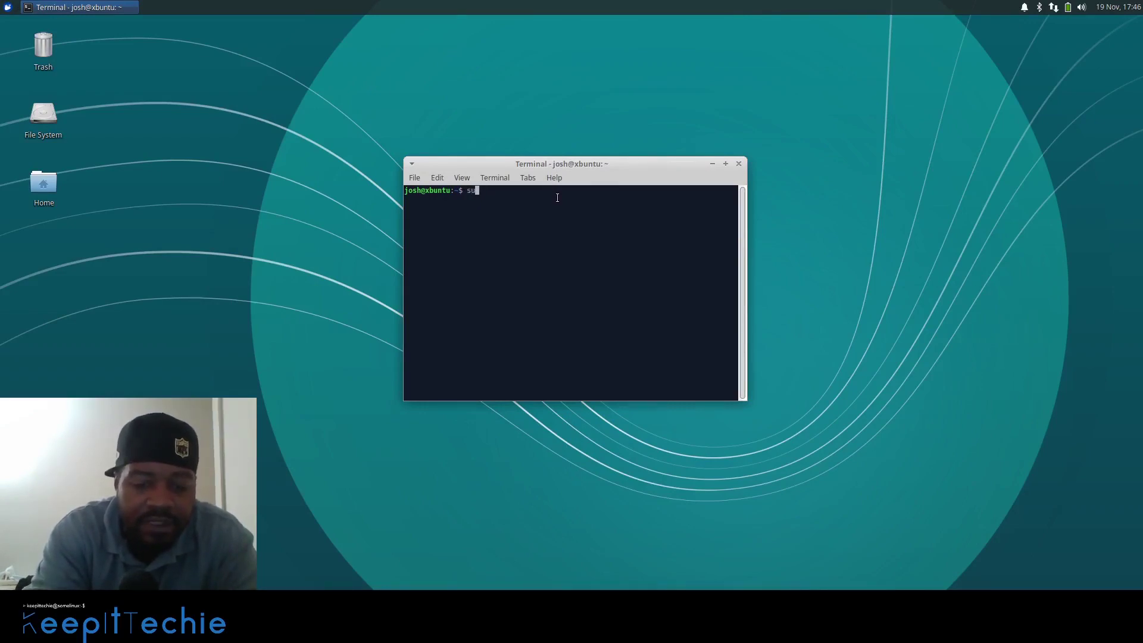
text(do apt )
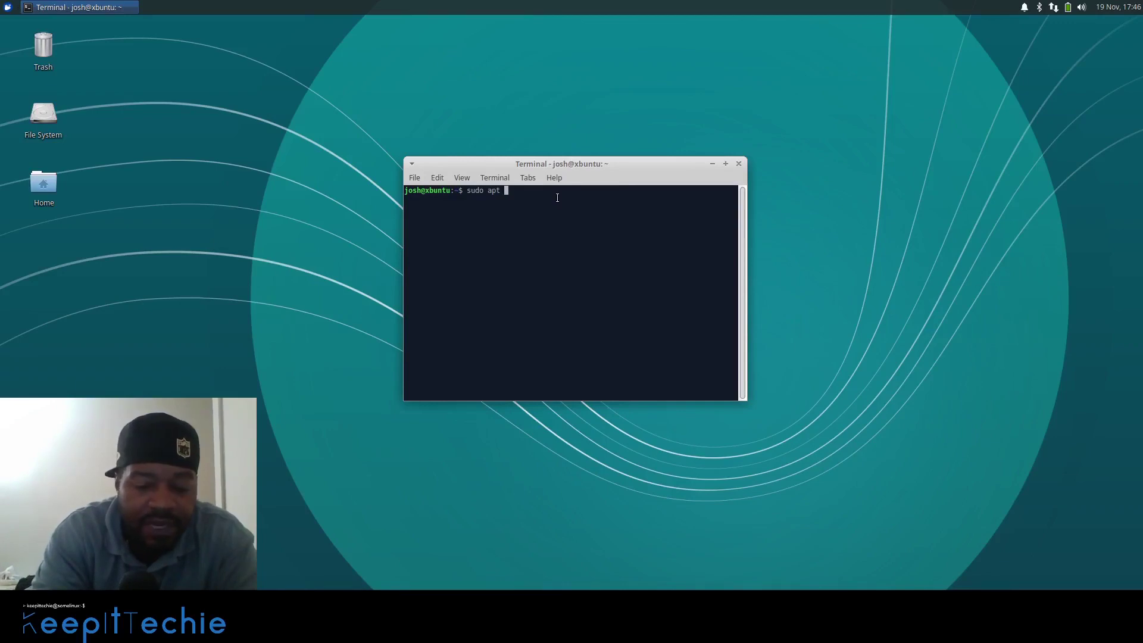
text(update)
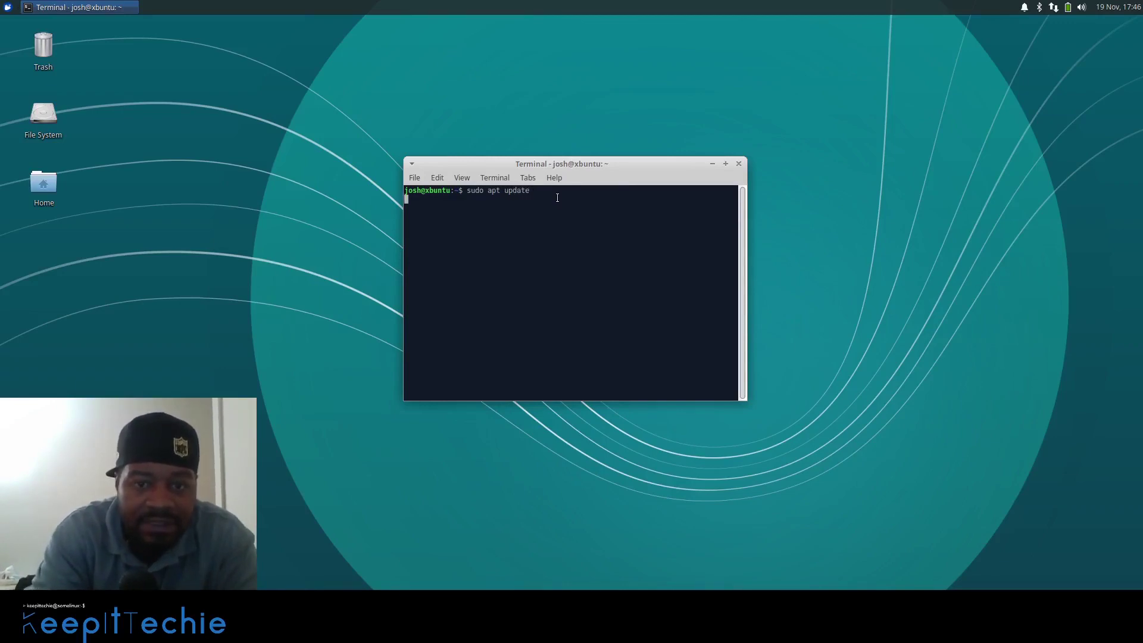
key(Return)
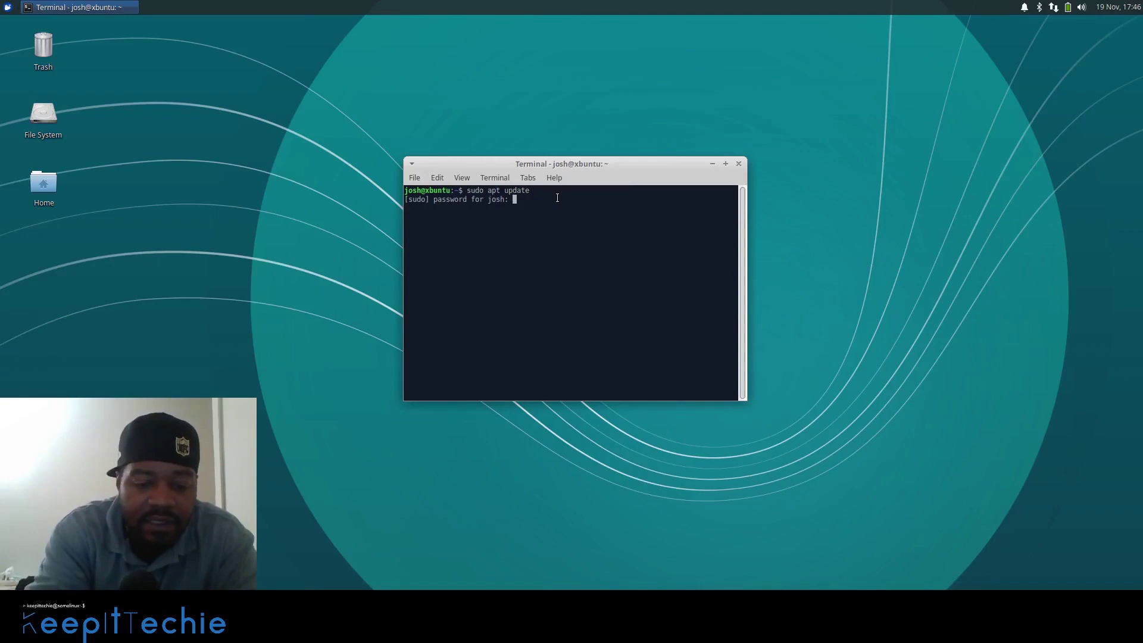
key(Return)
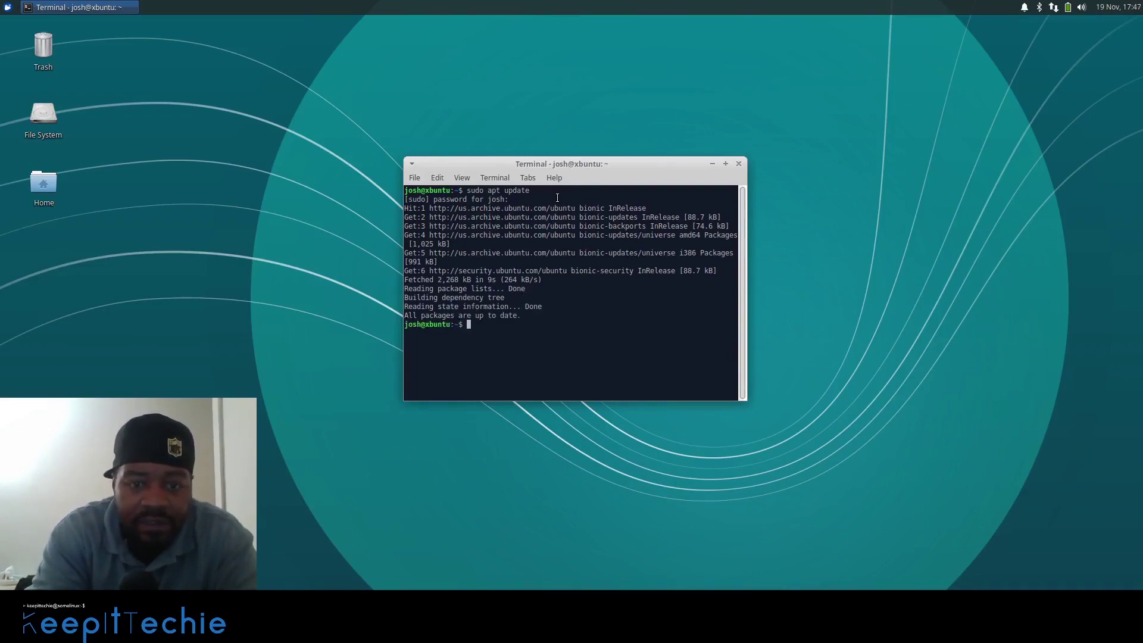
text(su)
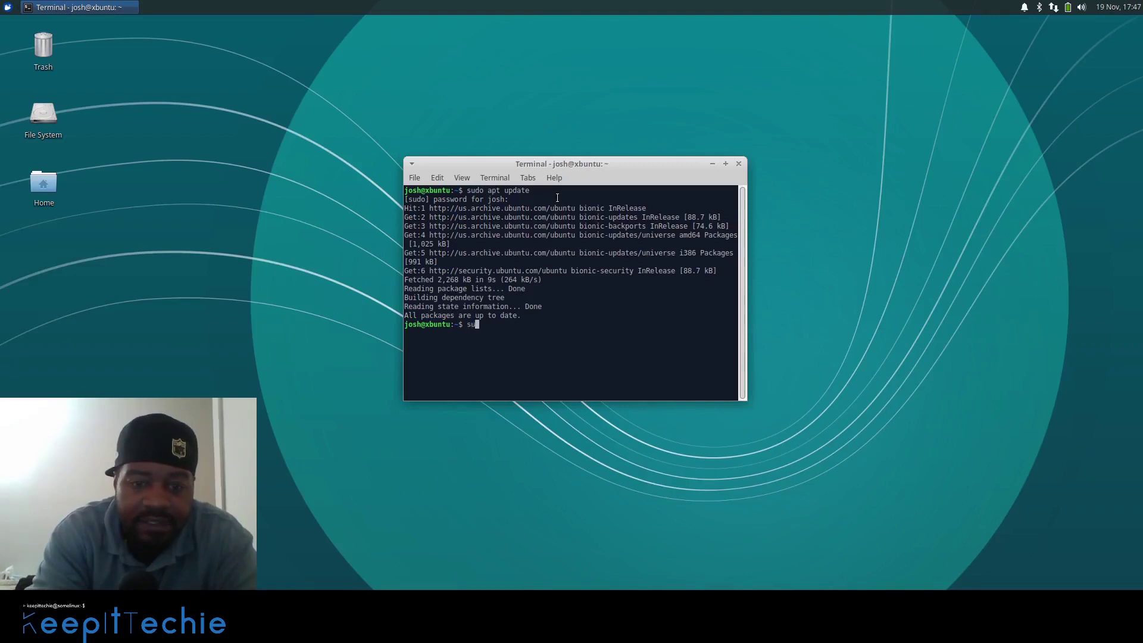
text(do apt )
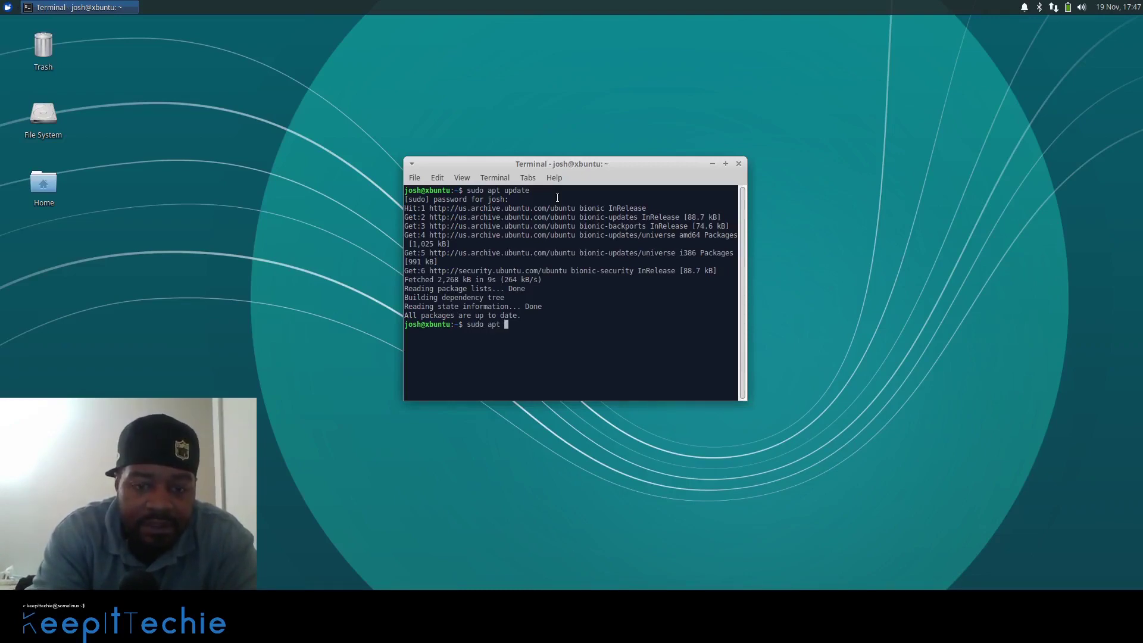
text(install )
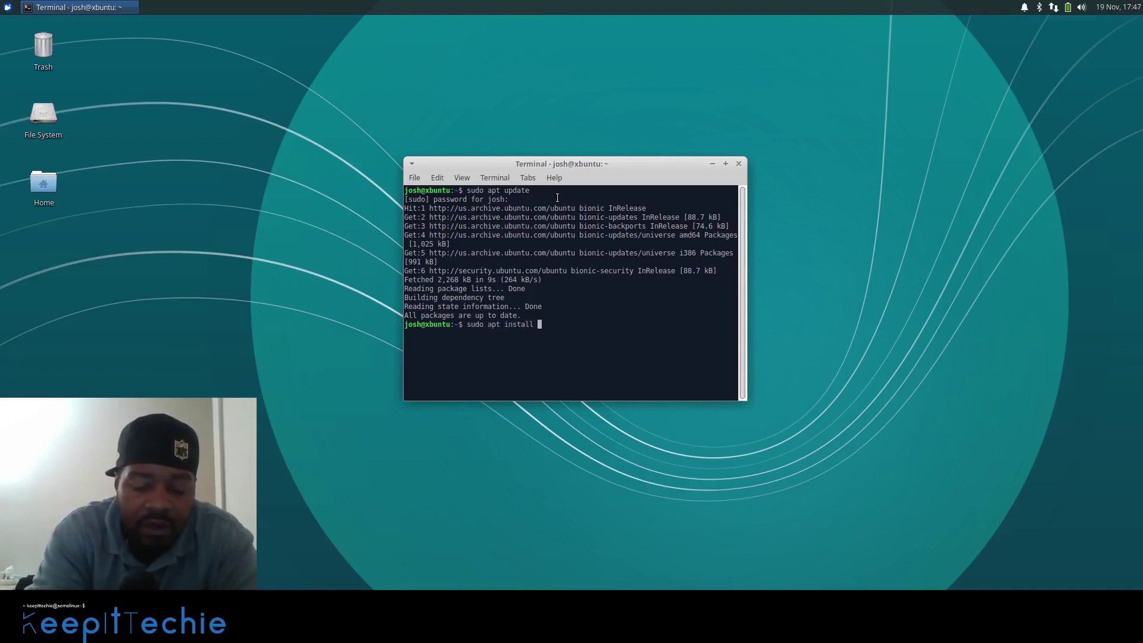
text(blea)
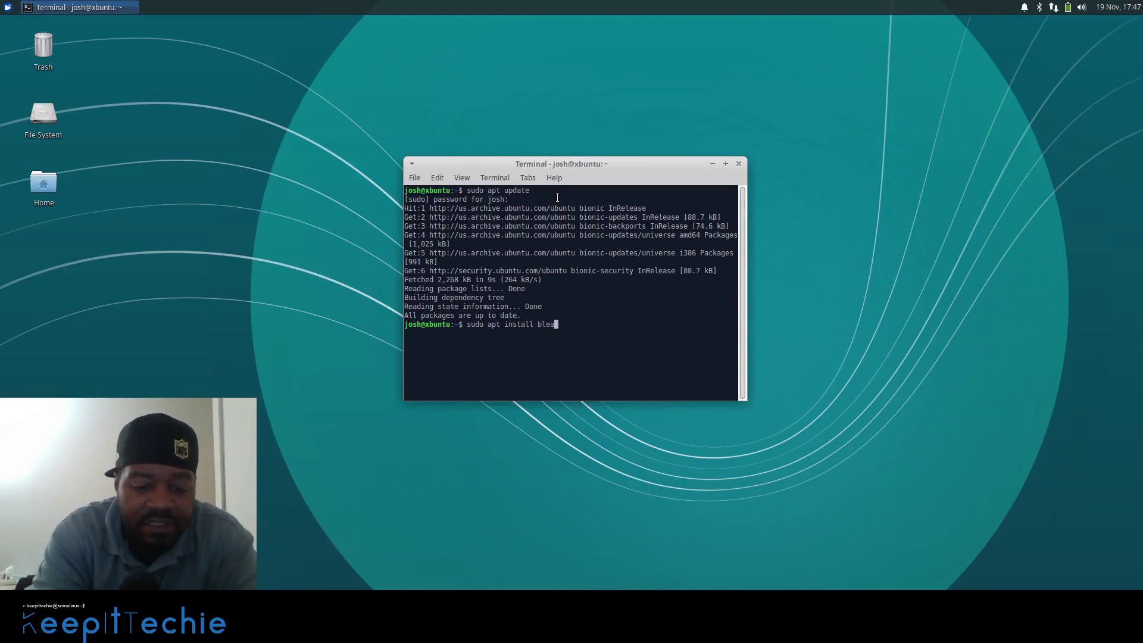
text(chbit)
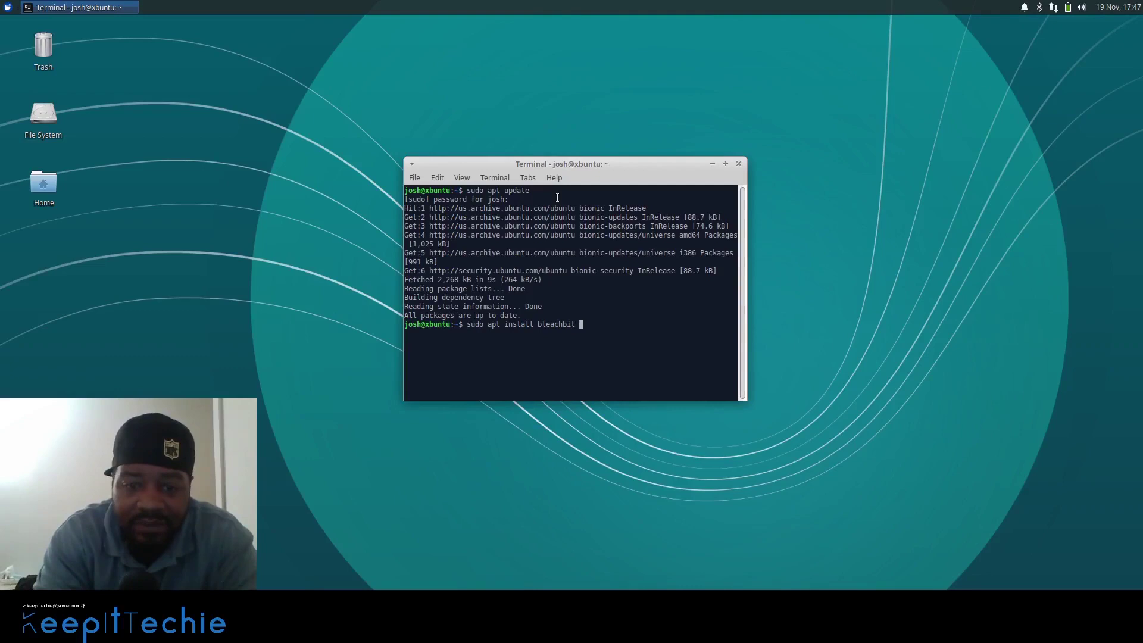
Step: Run sudo apt install bleachbit and answer y to install it with its Python dependencies
key(Return)
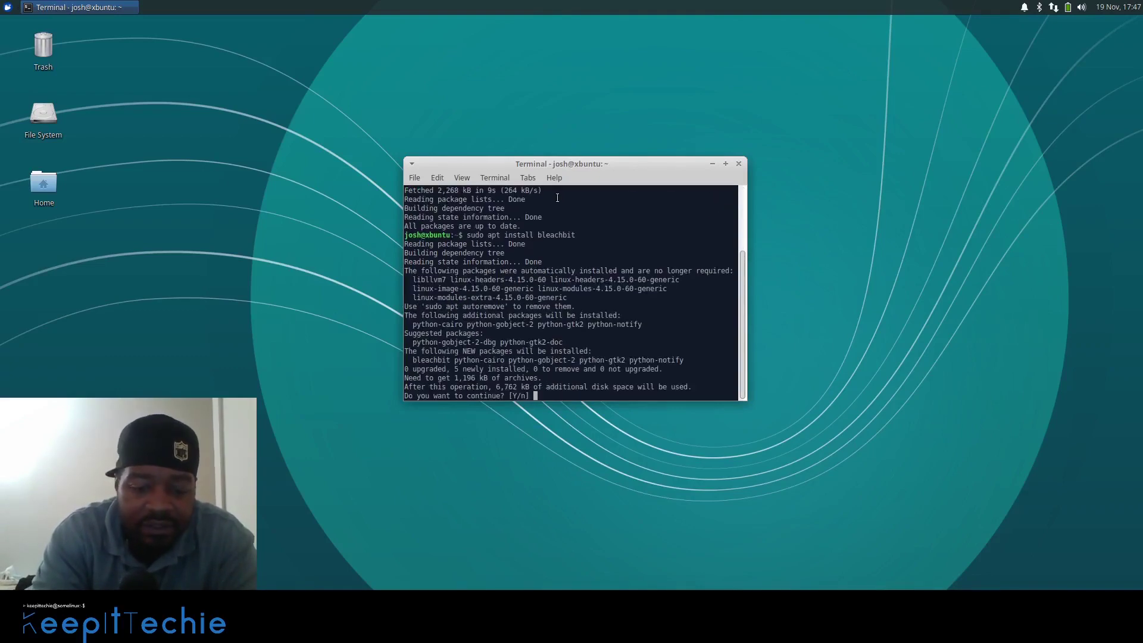
text(y)
key(Return)
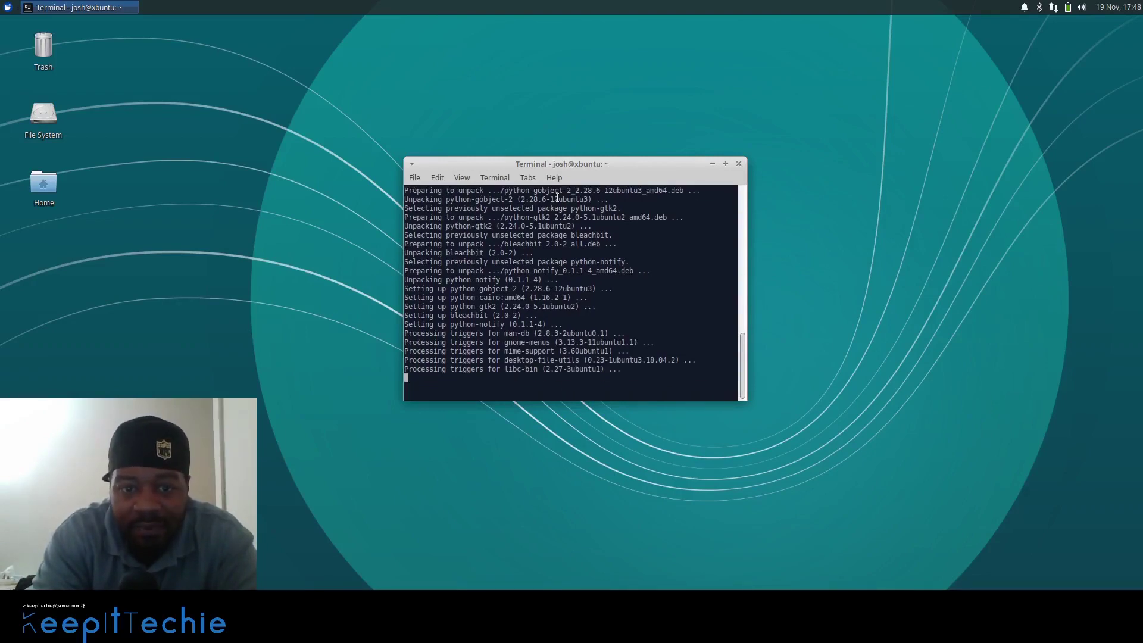
text(ex)
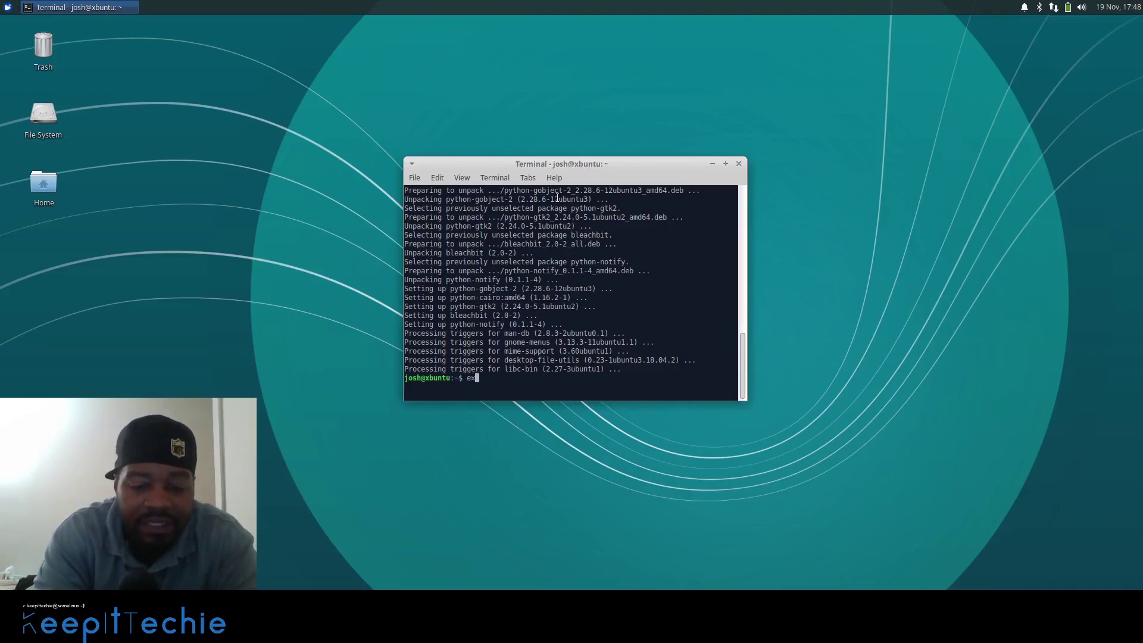
text(it)
Step: Close the terminal and launch the root BleachBit entry from the Whisker Menu, entering the password
key(Return)
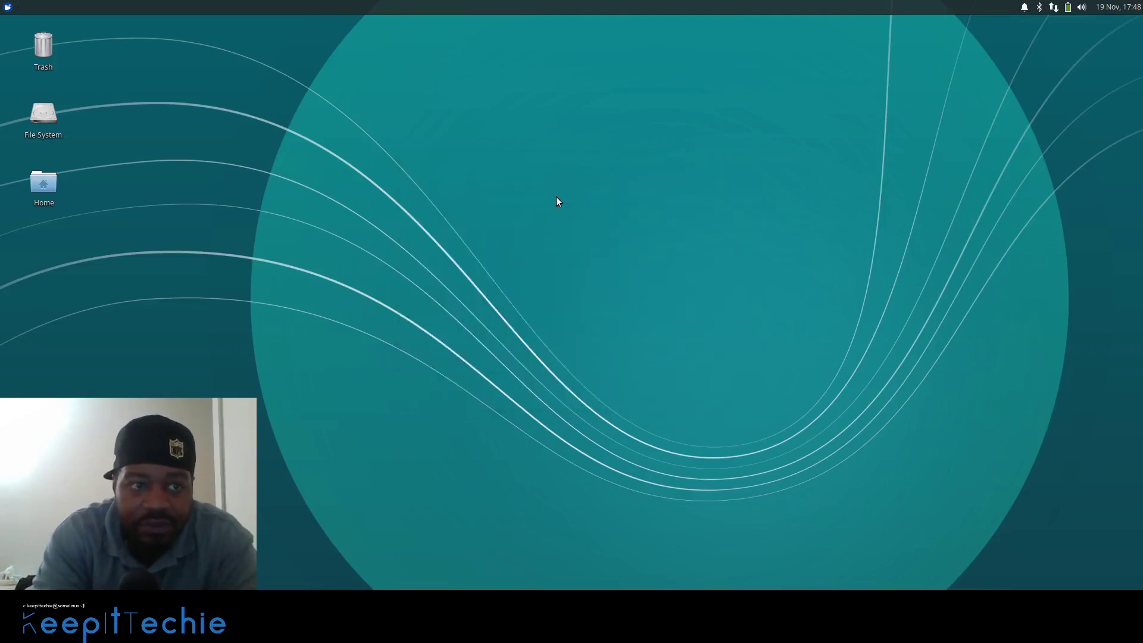
click(9, 8)
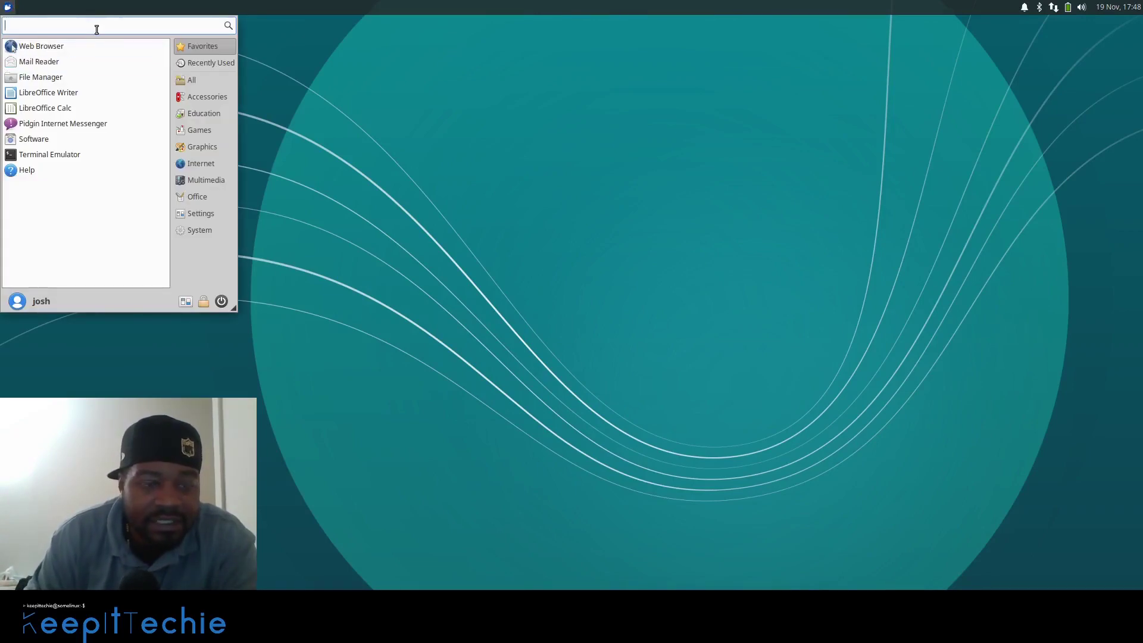
text(bleach)
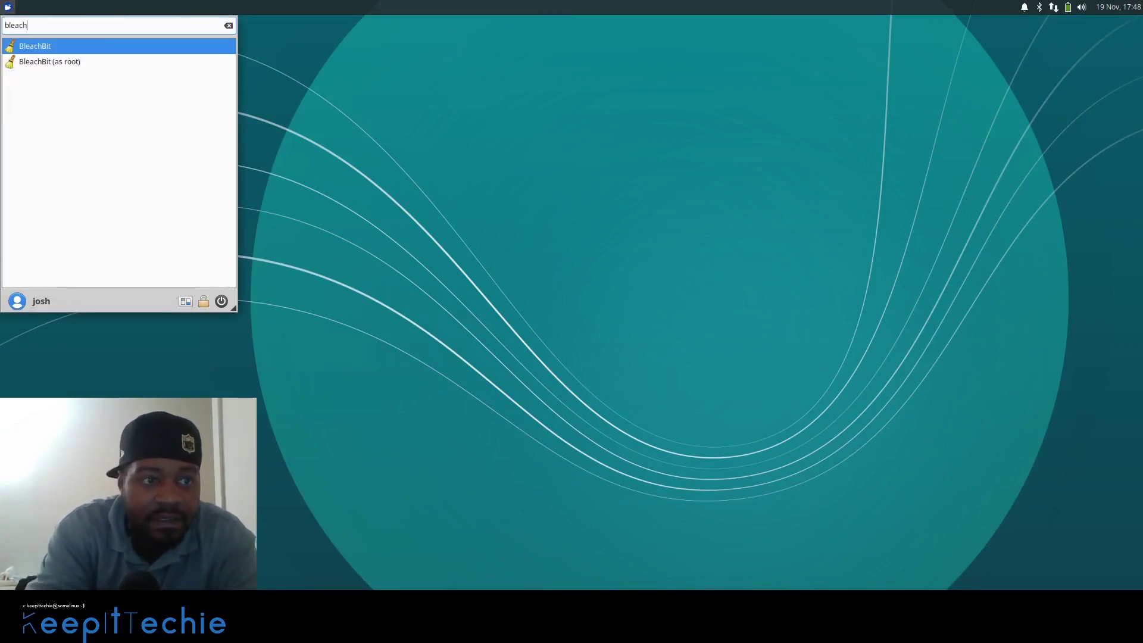
key(Down)
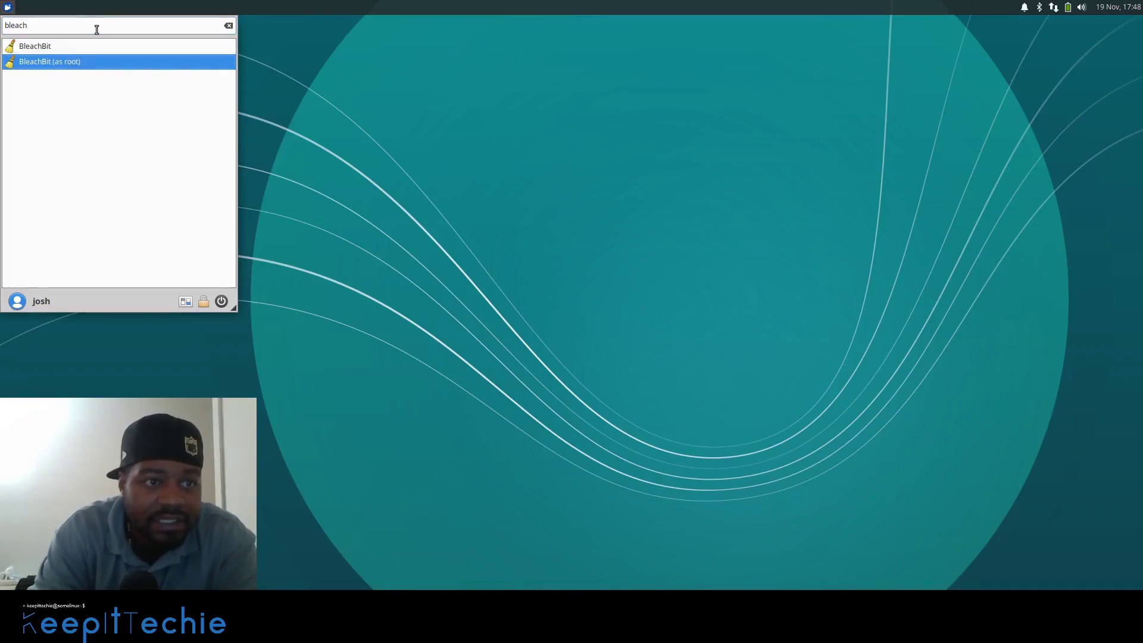
key(Return)
text(••)
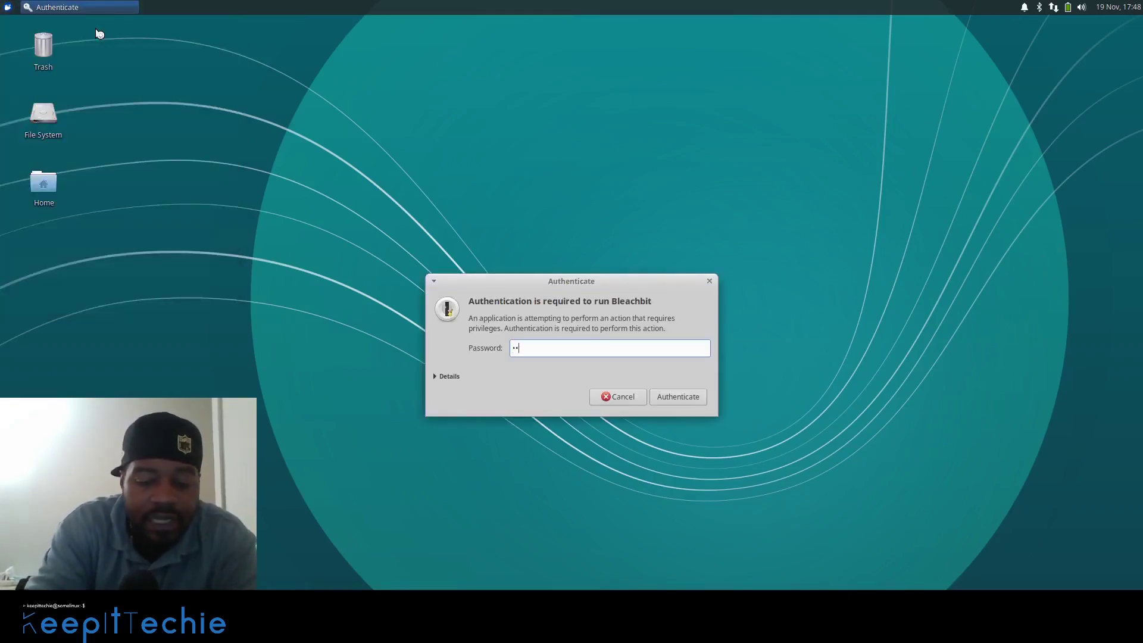
text(•••••••)
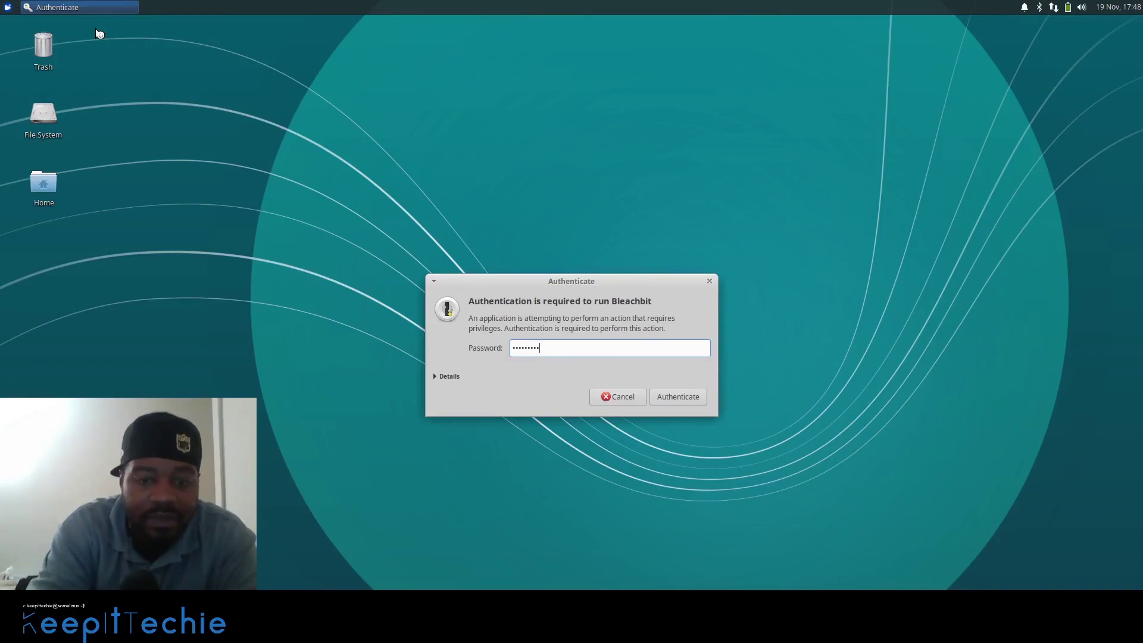
key(Return)
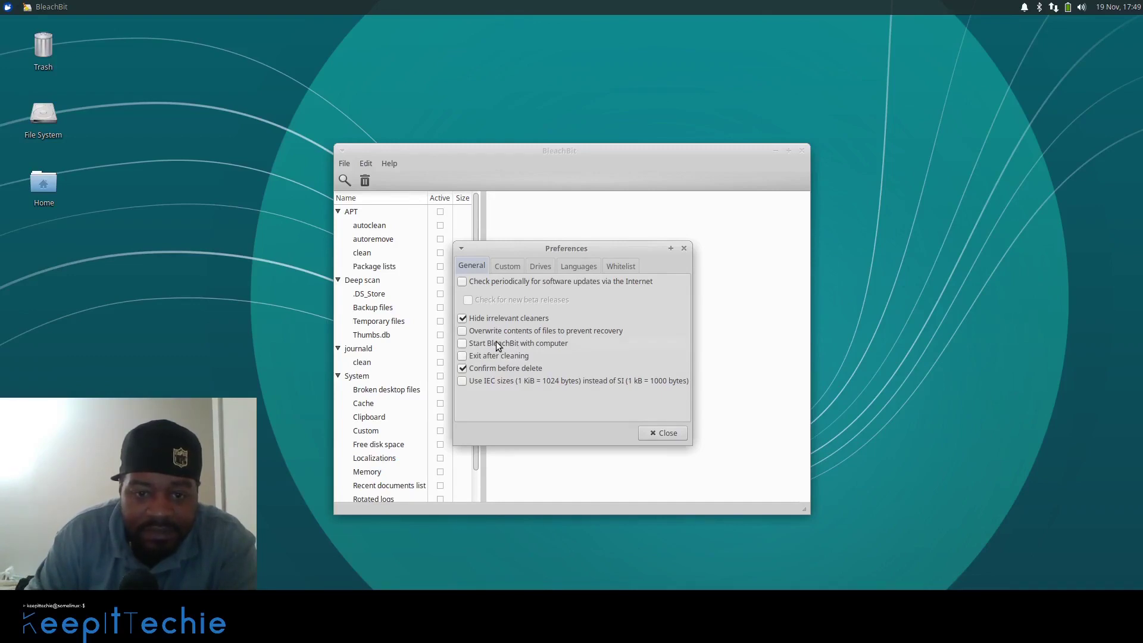
Step: Toggle 'Exit after cleaning', turn on 'Confirm before delete', and view the Custom locations list
click(486, 356)
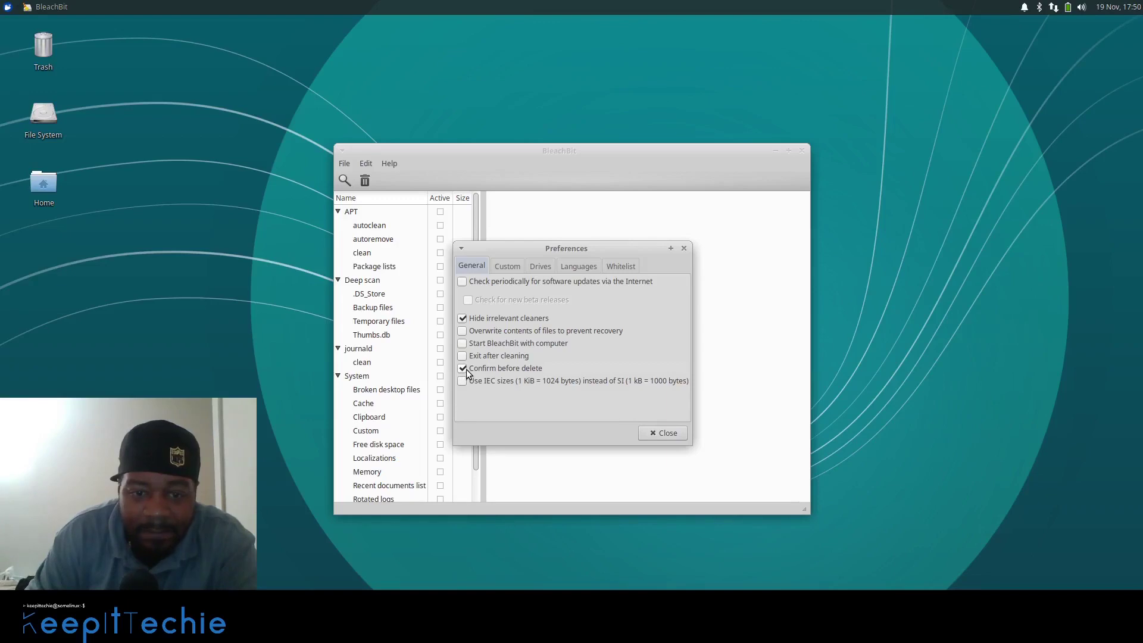
click(464, 369)
click(507, 266)
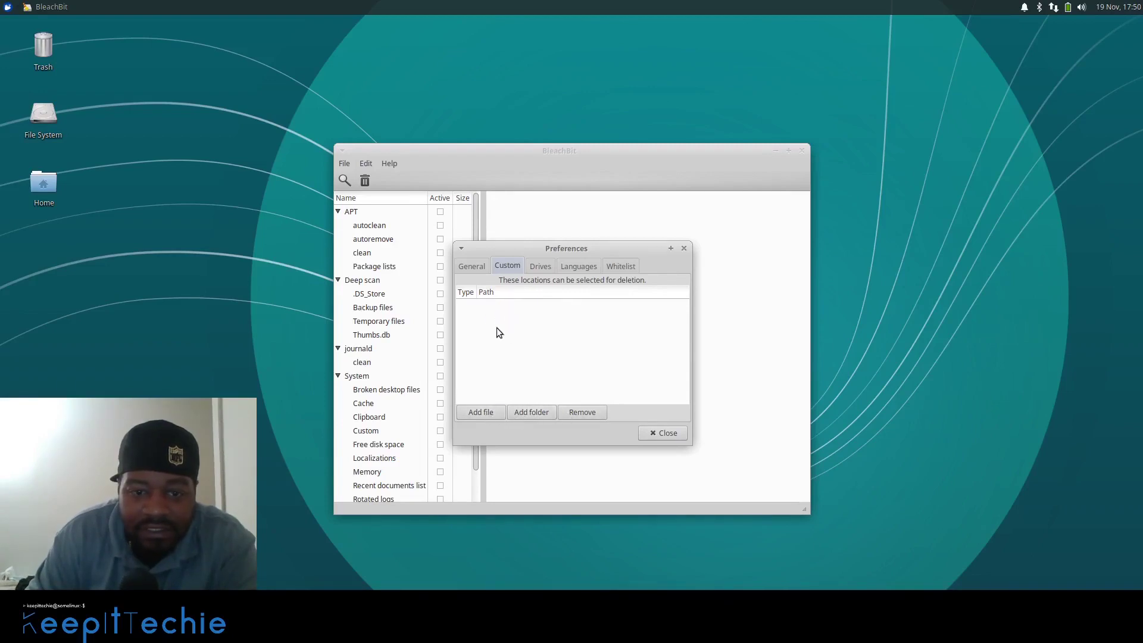
Step: Review the Drives and Languages preferences, finishing on the empty Whitelist
click(539, 266)
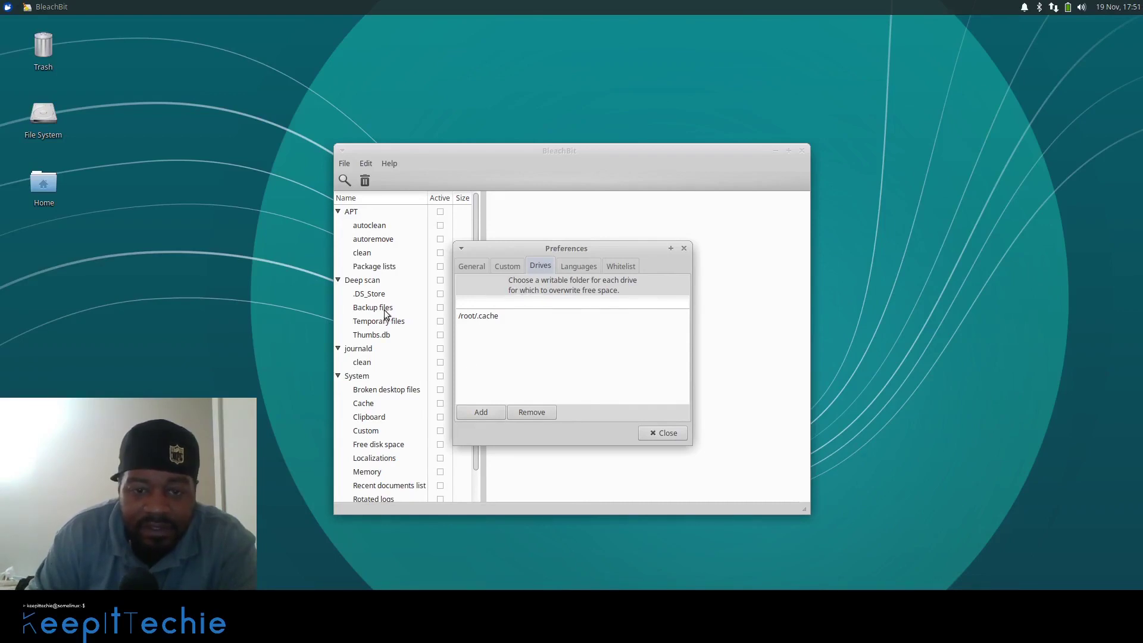
click(575, 264)
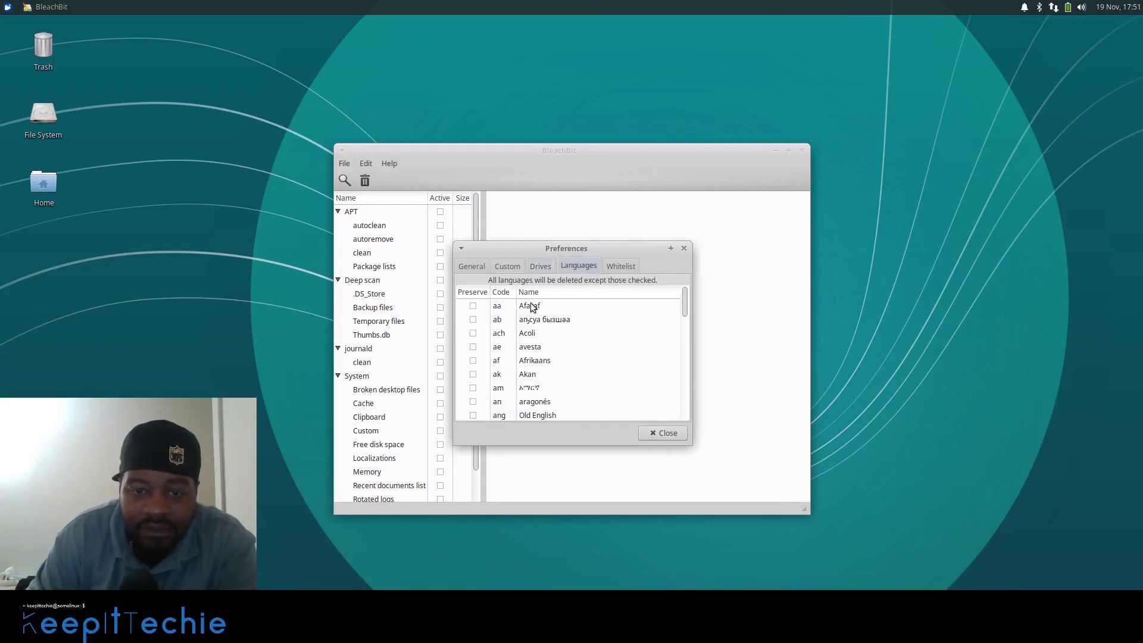
click(619, 267)
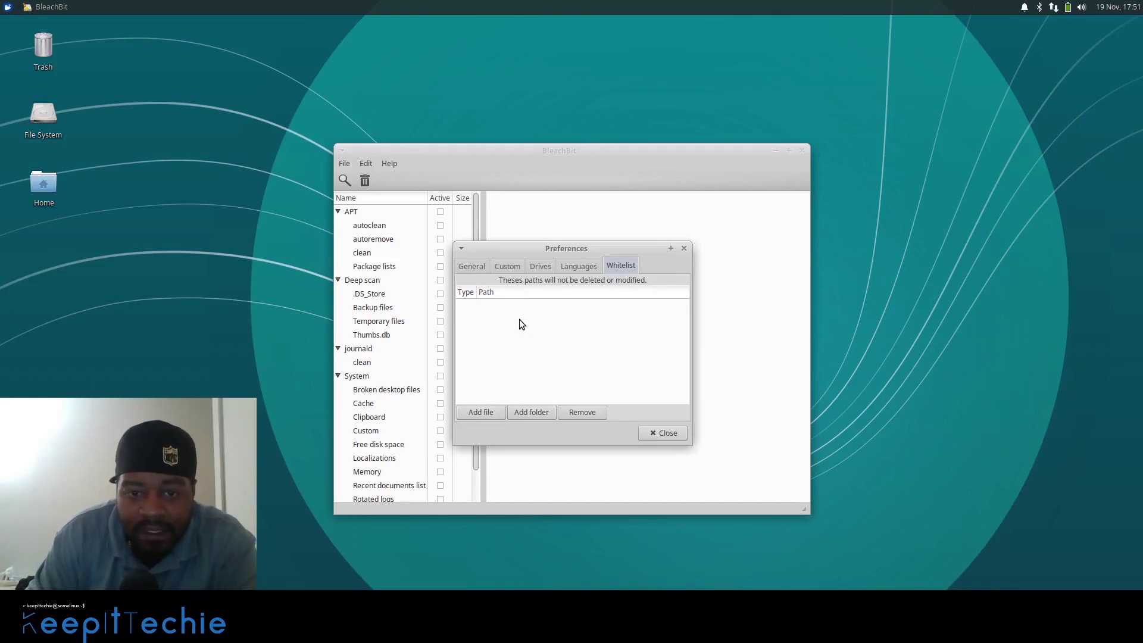
Step: Close Preferences and enable APT's autoclean, autoremove, clean and package lists cleaners
click(661, 435)
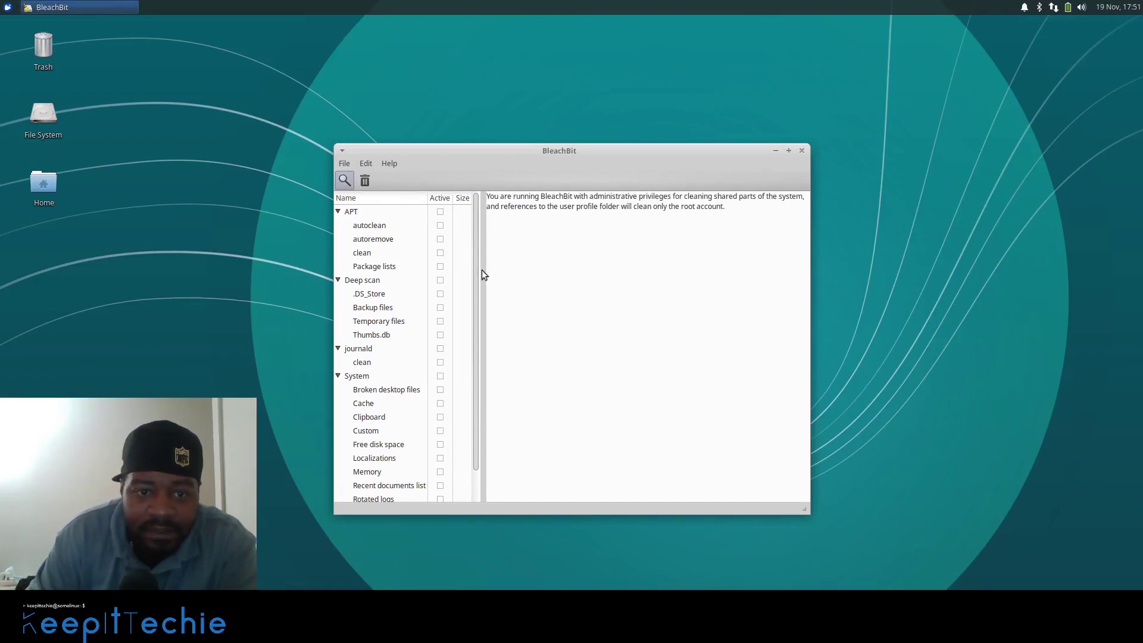
click(440, 212)
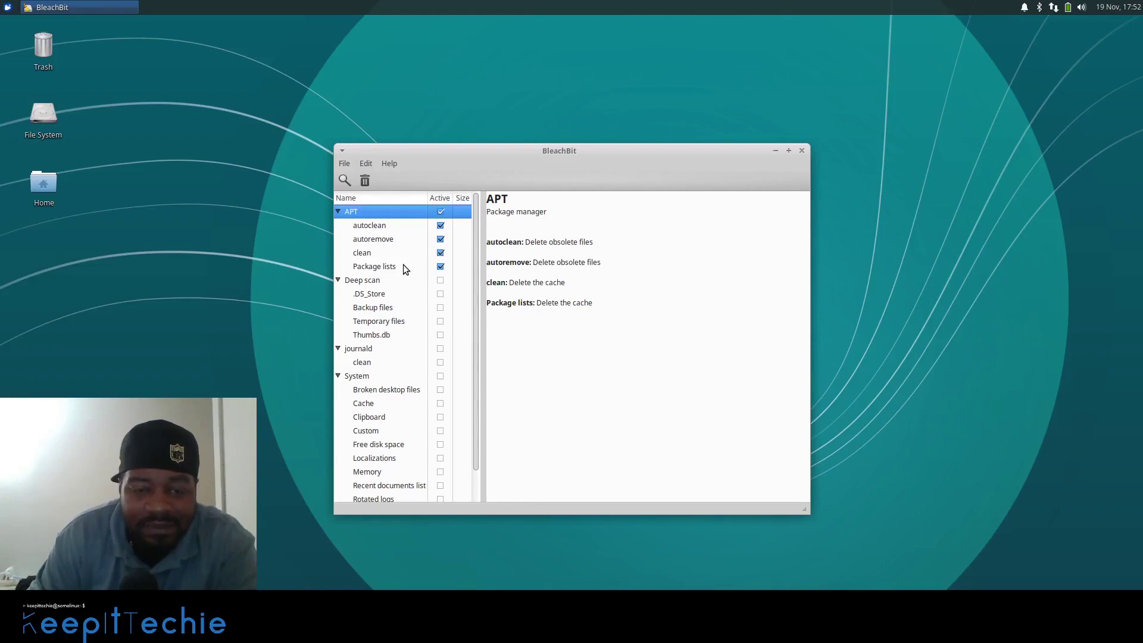
Step: Tick Deep scan and accept the .DS_Store, Backup files and Temporary files warnings
click(440, 280)
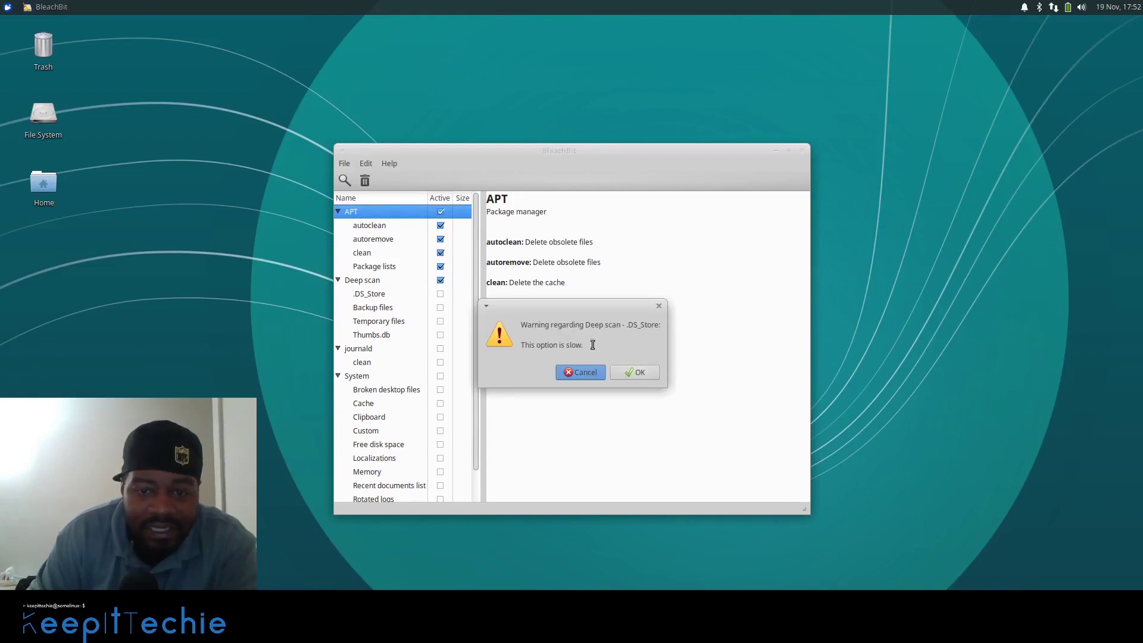
click(641, 373)
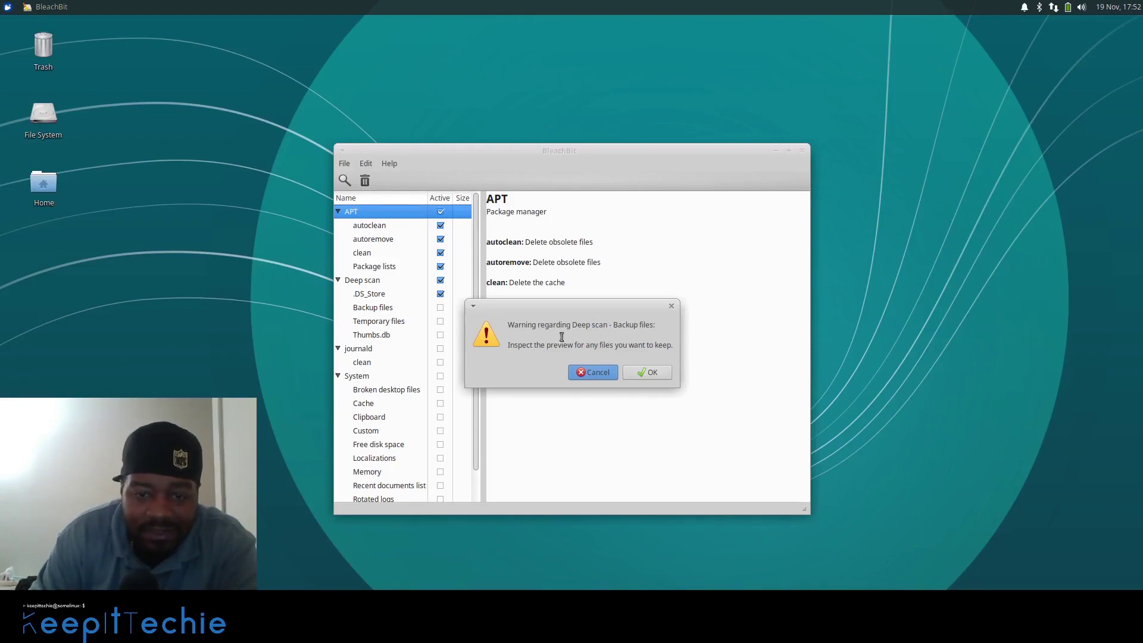
click(657, 375)
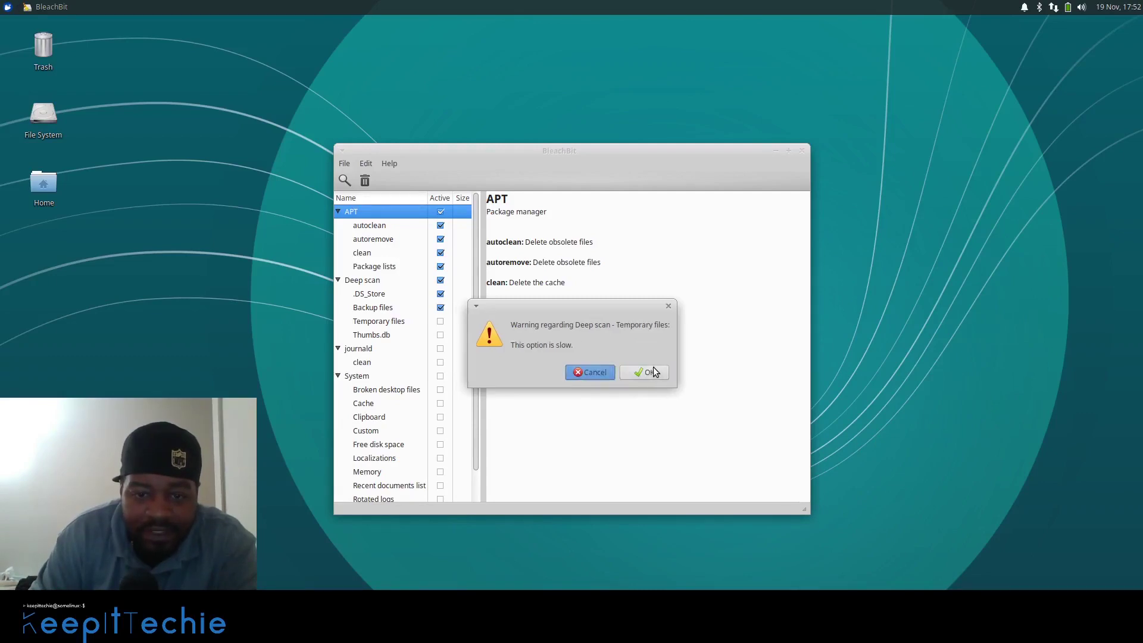
click(650, 373)
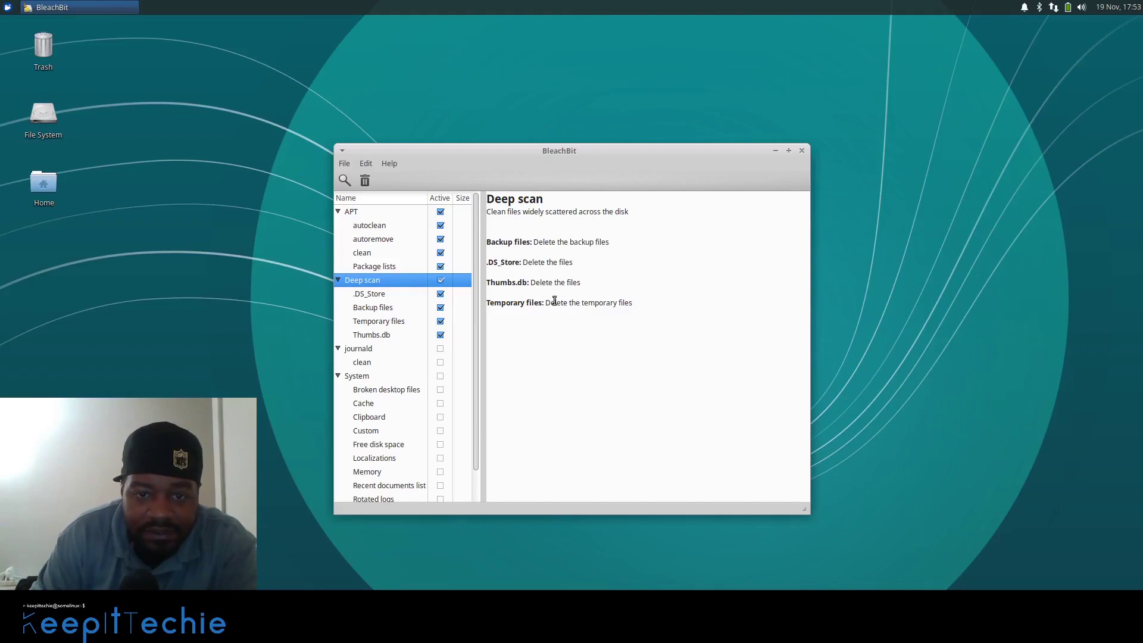
Step: Enable journald's clean cleaner and the whole System group, broken desktop files through Trash
click(440, 349)
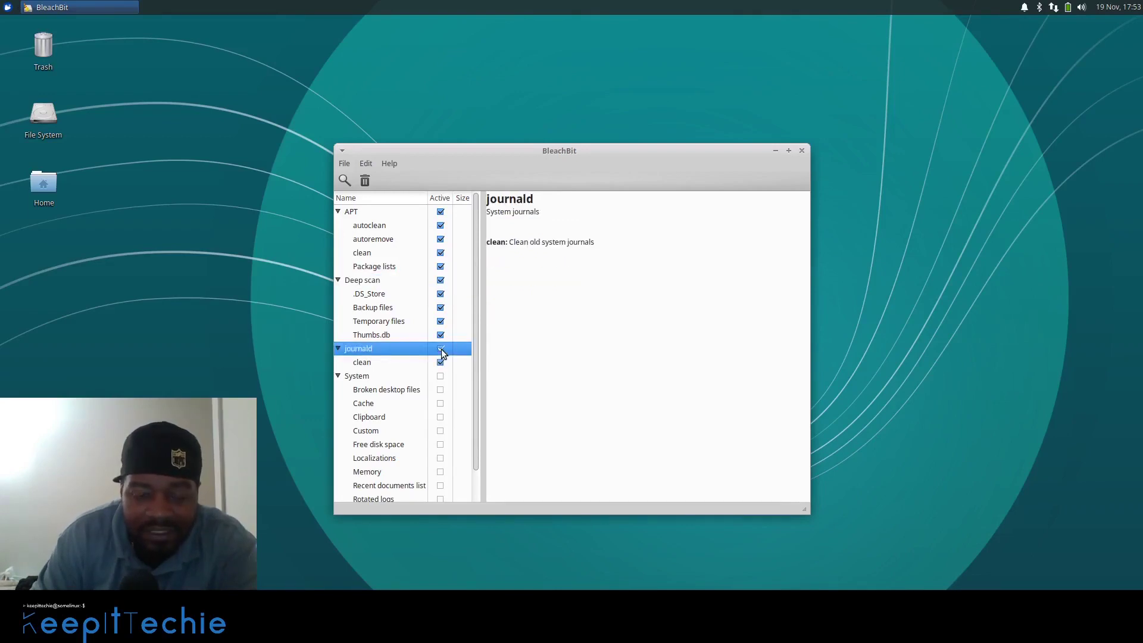
scroll(383, 394, down, 1)
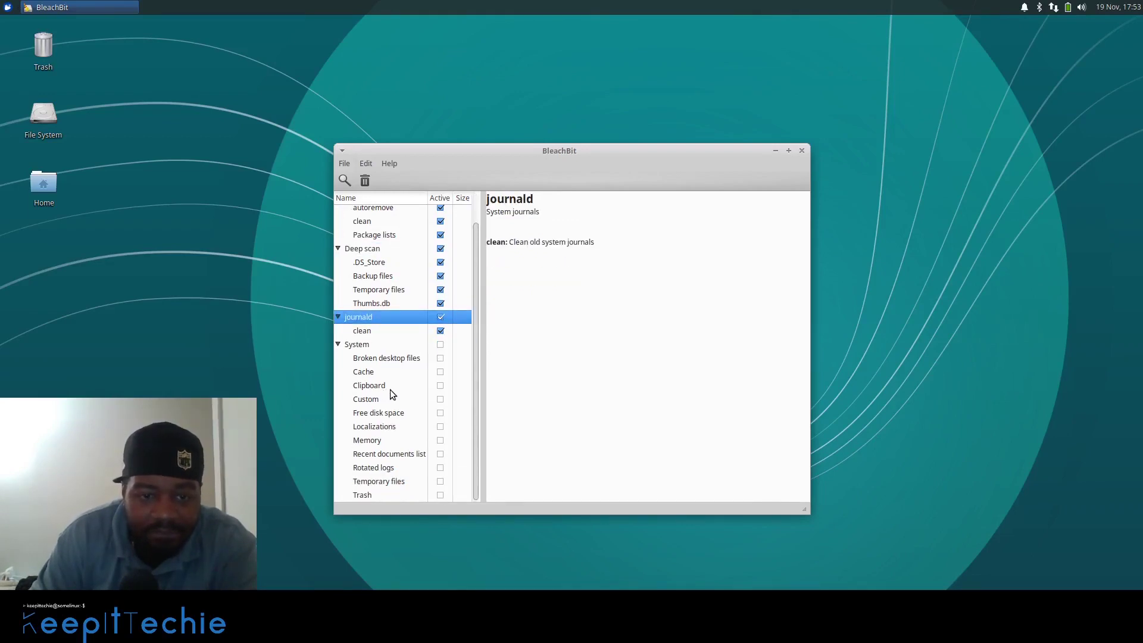
click(440, 345)
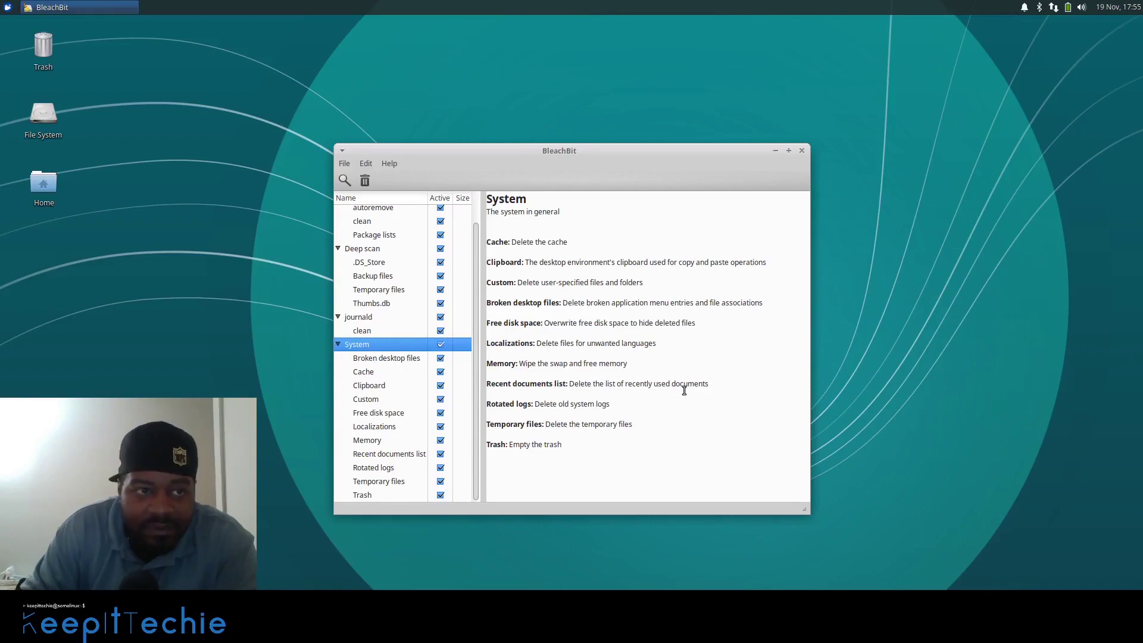
click(7, 9)
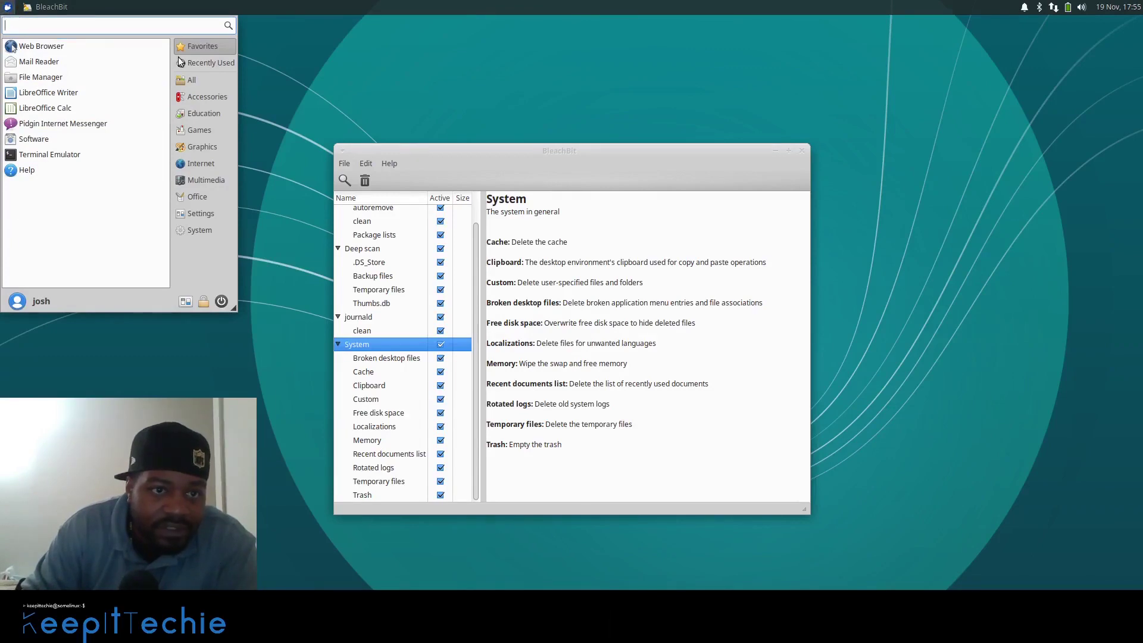
click(211, 62)
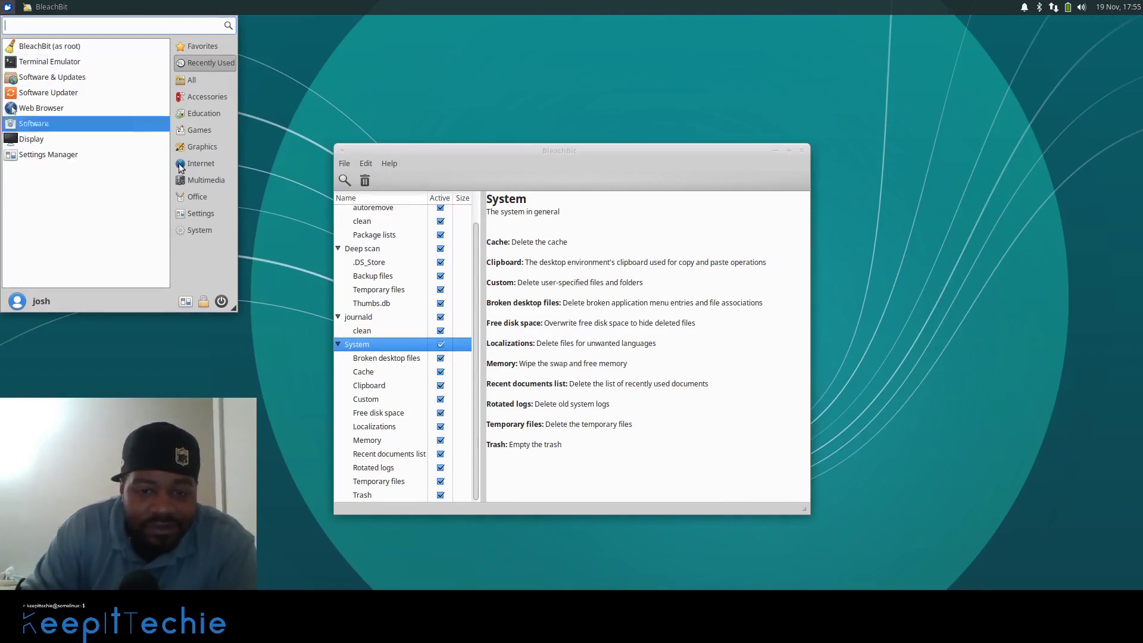
click(593, 369)
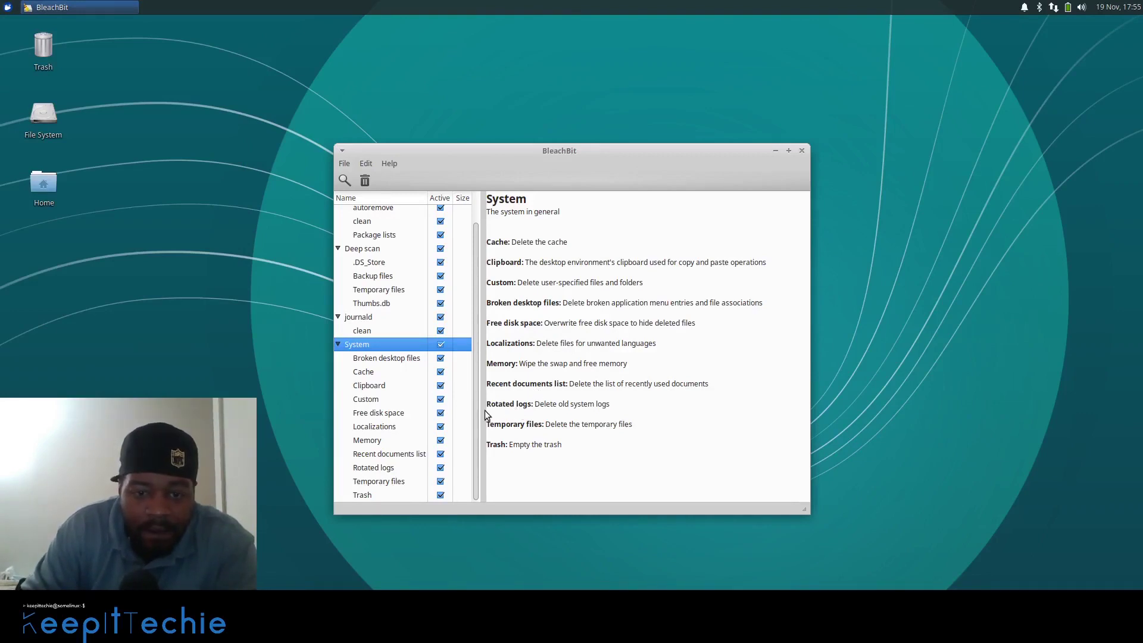
mouse_move(613, 404)
mouse_down()
mouse_move(557, 414)
mouse_move(534, 405)
mouse_up()
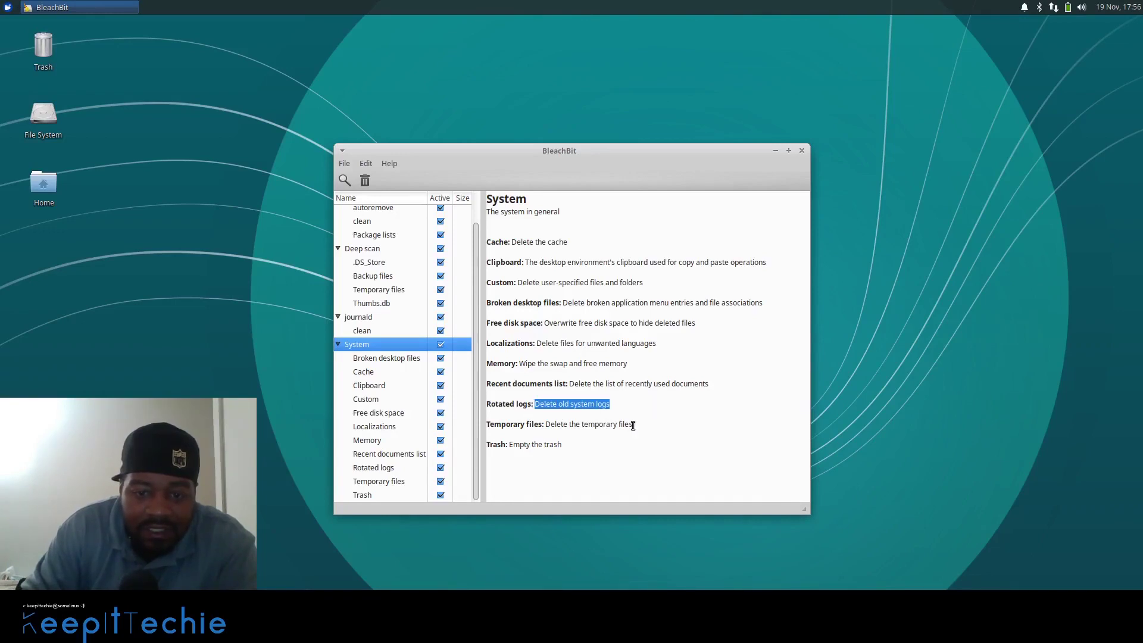
drag(633, 425, 561, 427)
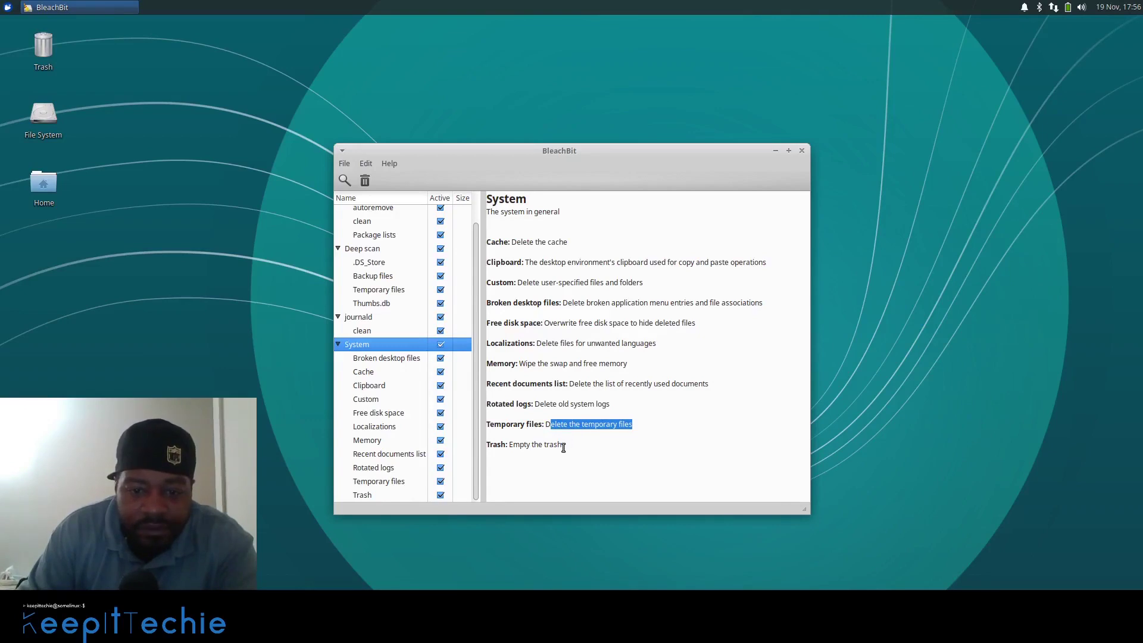
drag(564, 446, 490, 447)
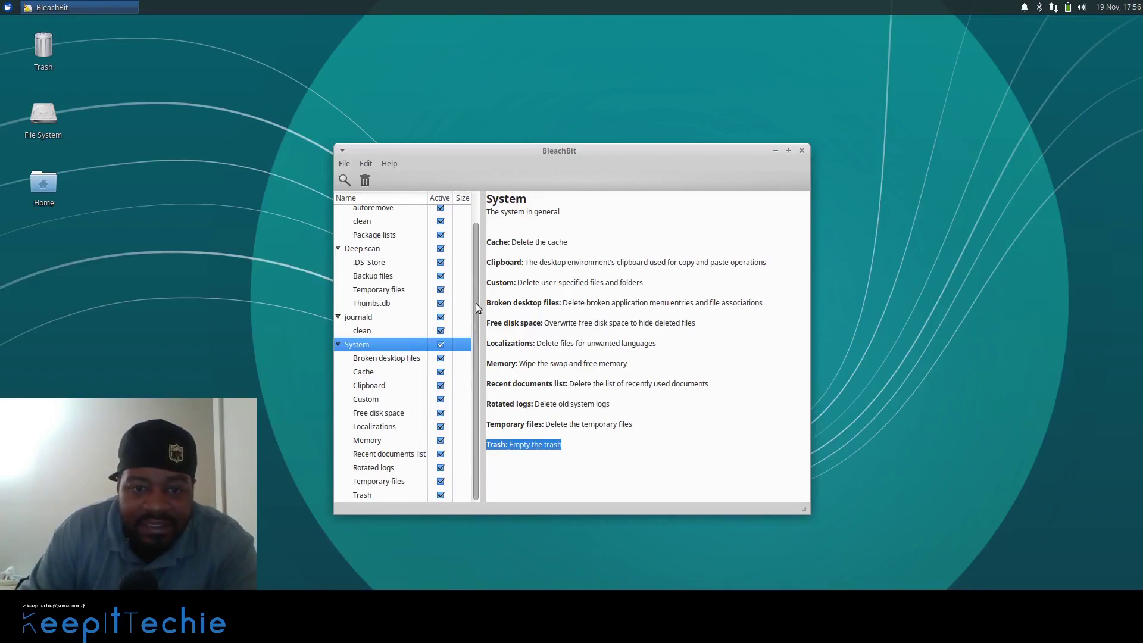
scroll(476, 303, up, 2)
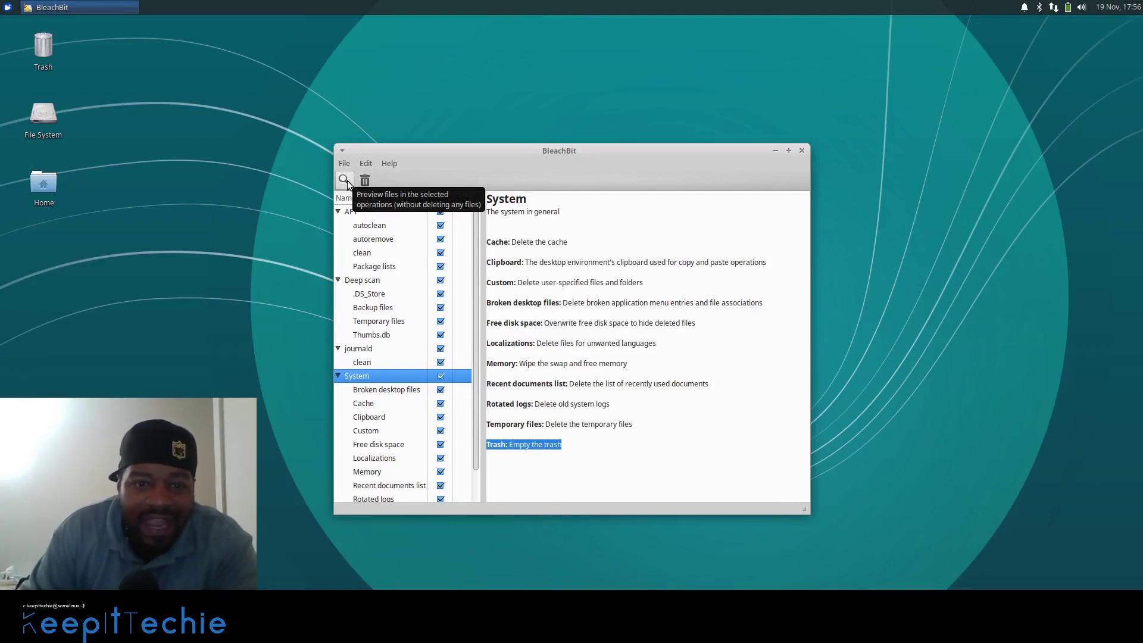
Step: Run a deletion preview of the checked cleaners, showing 272.5 MB for System
click(344, 180)
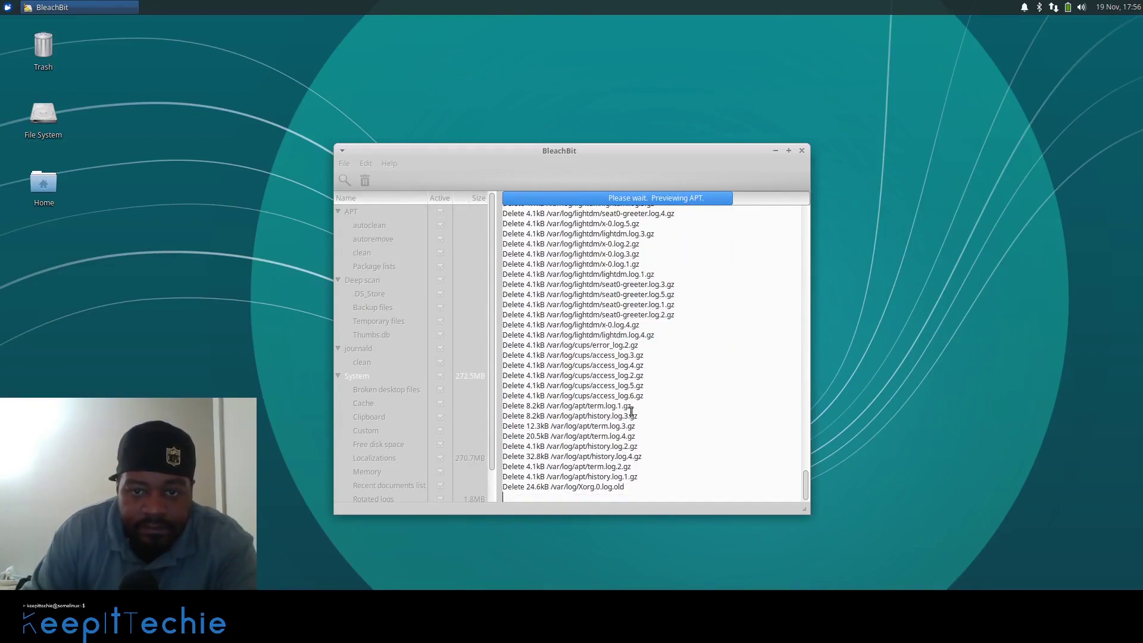
Step: Enlarge and reposition the window, then highlight the 492.5 MB recoverable and file-count figures
drag(807, 511, 1067, 589)
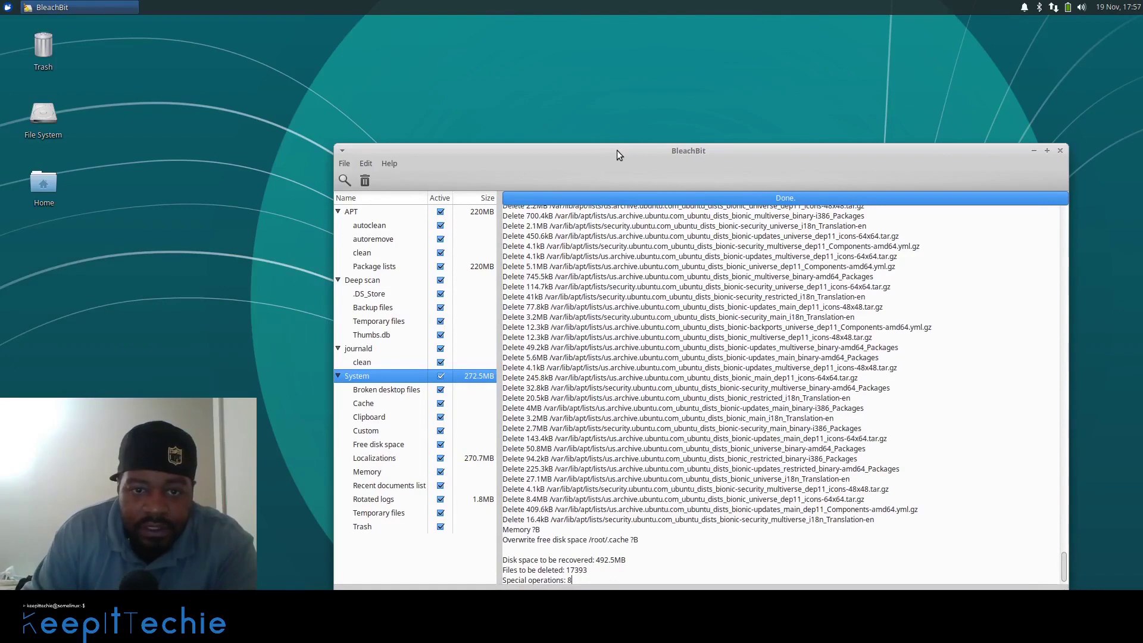
drag(615, 155, 516, 90)
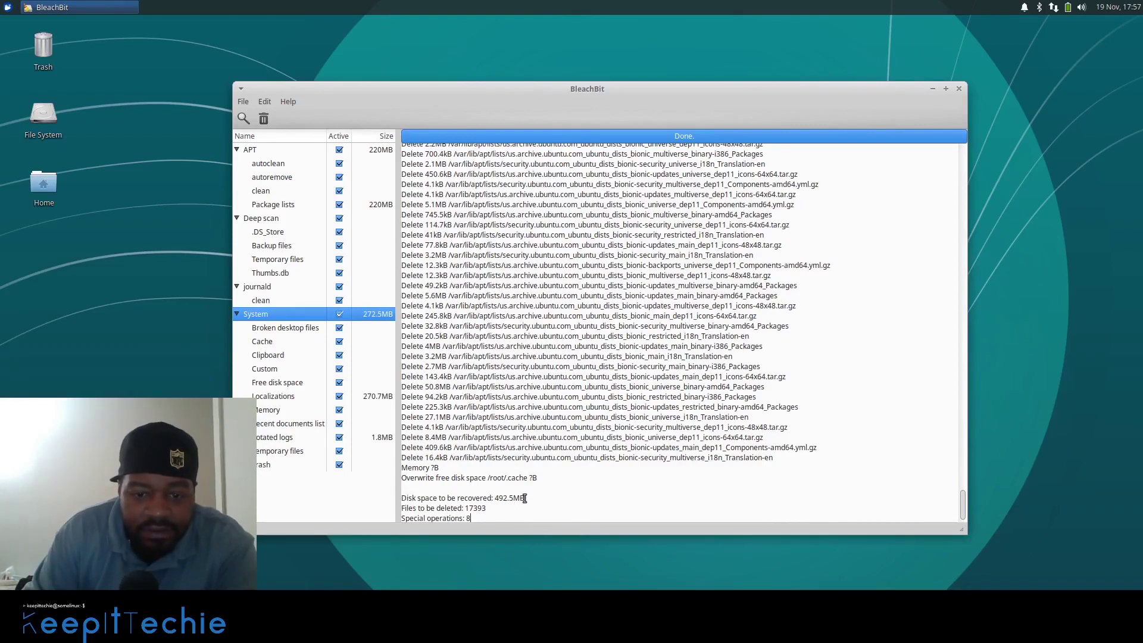
drag(526, 498, 494, 499)
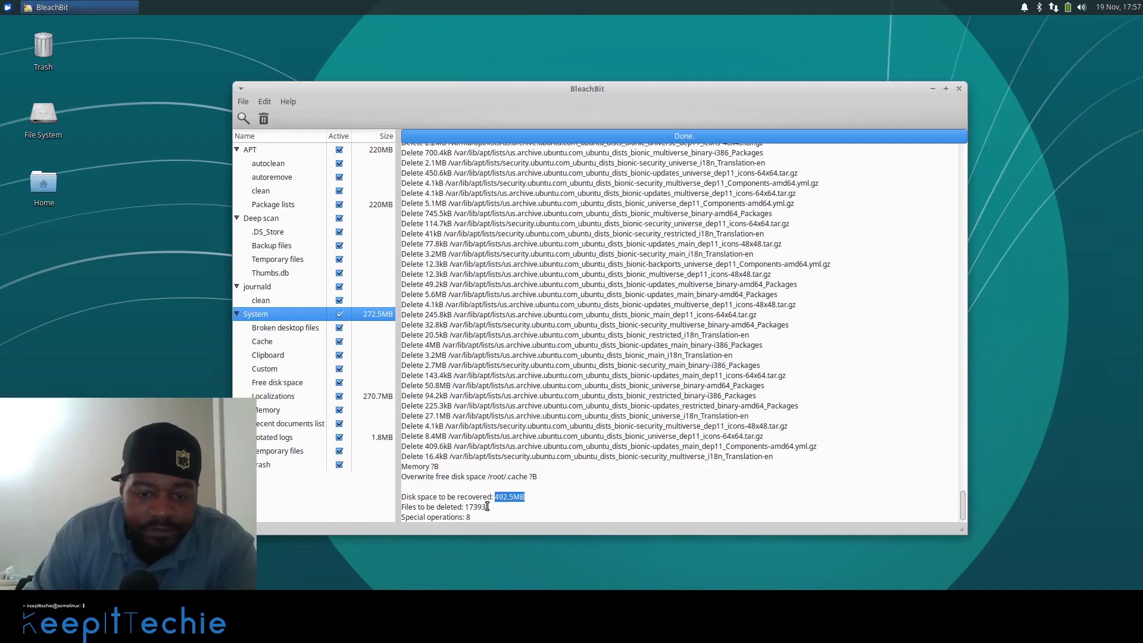
drag(487, 507, 468, 507)
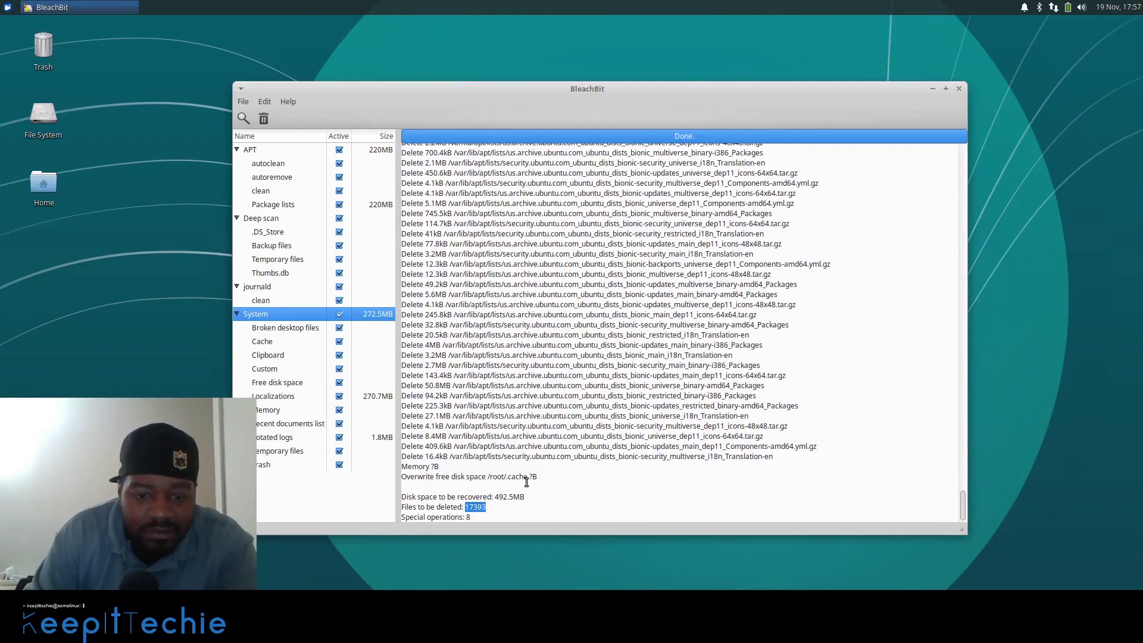
scroll(594, 374, up, 3)
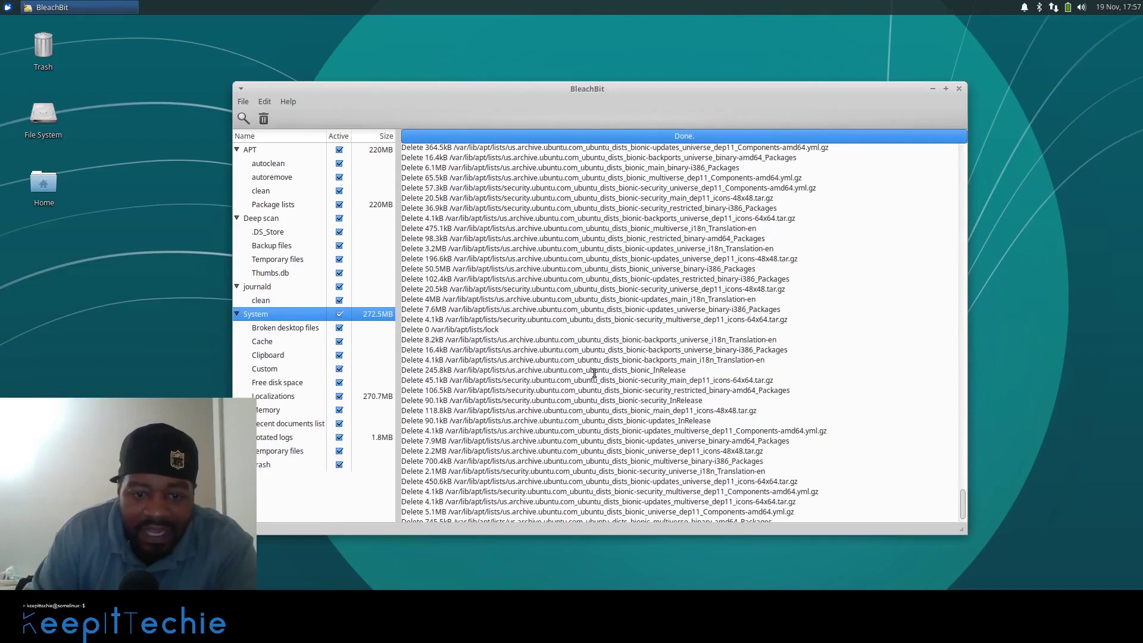
scroll(595, 374, up, 3)
scroll(596, 374, up, 3)
scroll(598, 372, up, 3)
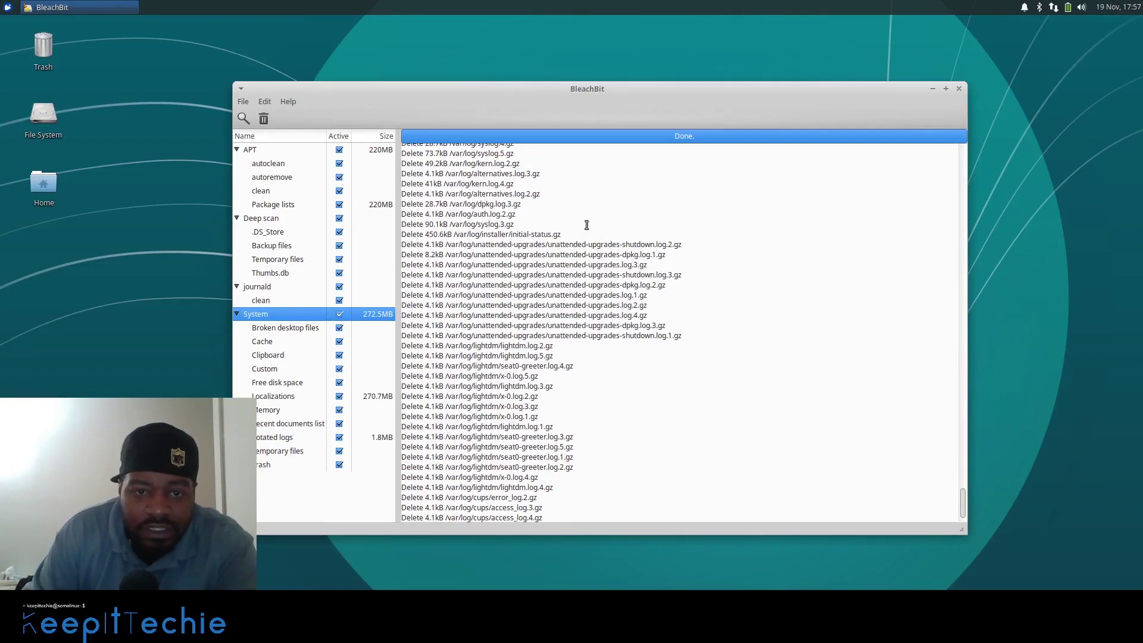
scroll(562, 283, up, 5)
scroll(568, 284, up, 3)
scroll(568, 282, up, 5)
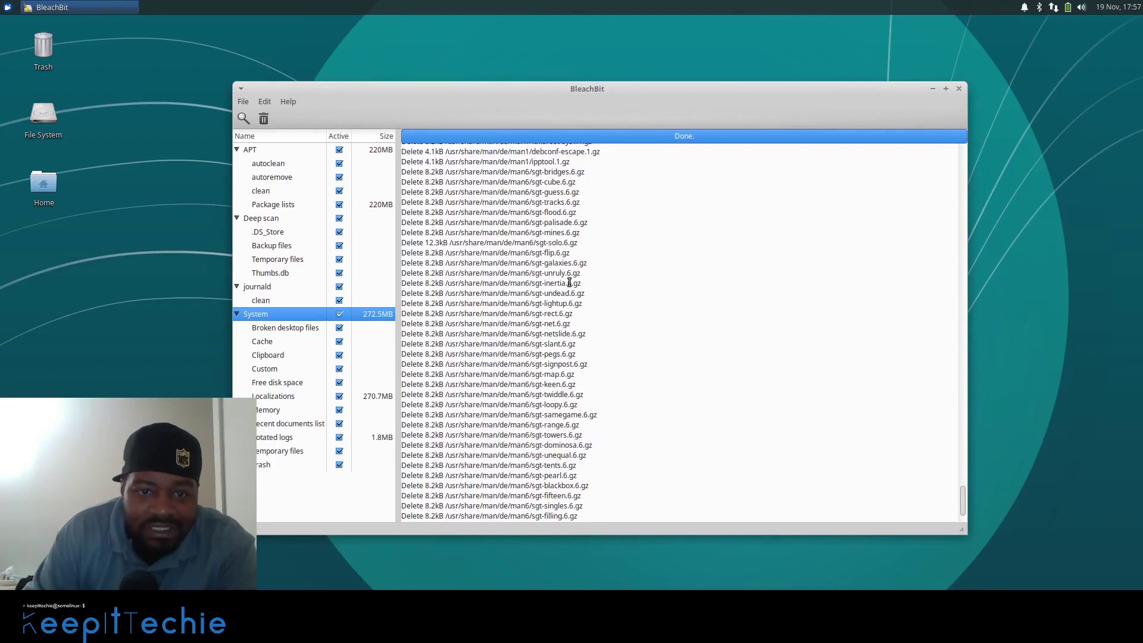
scroll(570, 284, down, 3)
scroll(577, 294, down, 5)
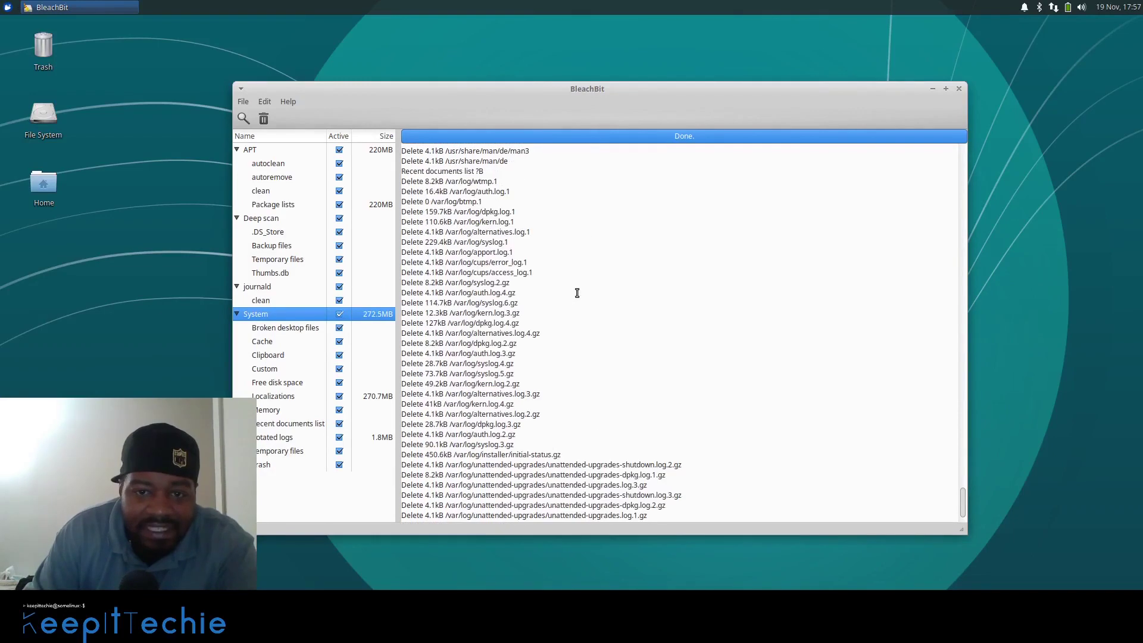
scroll(577, 296, down, 2)
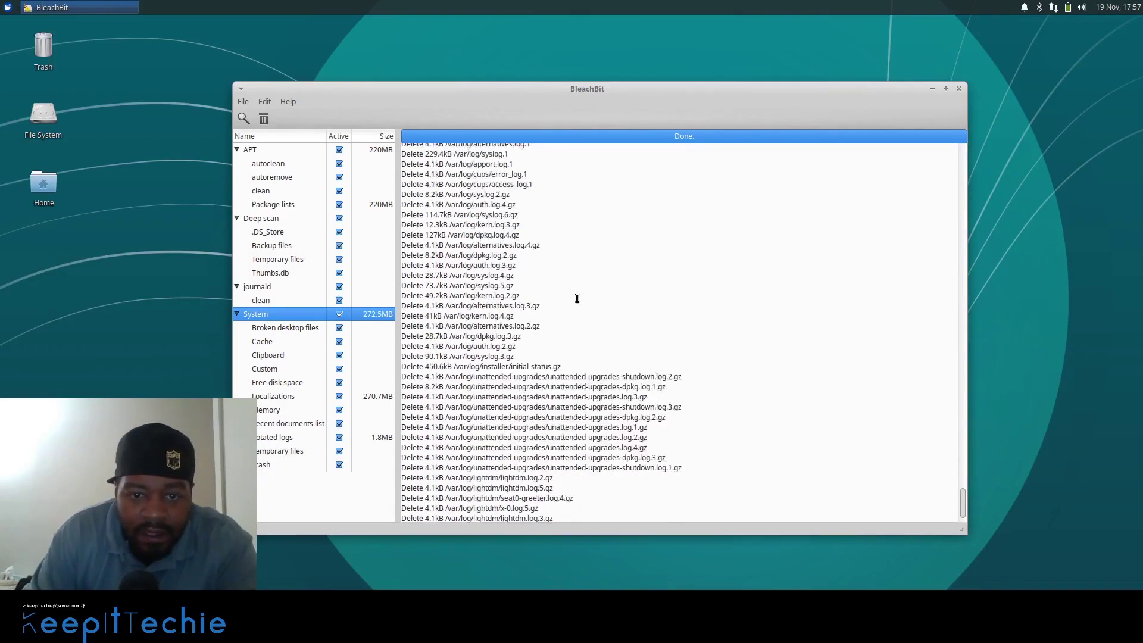
scroll(581, 295, down, 4)
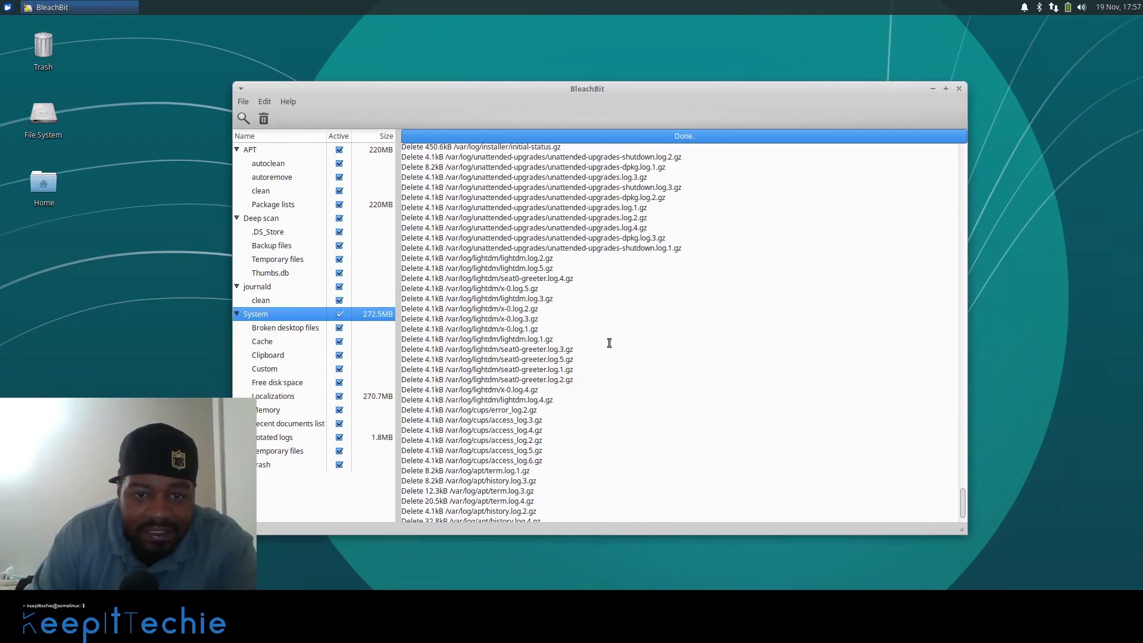
scroll(609, 343, down, 3)
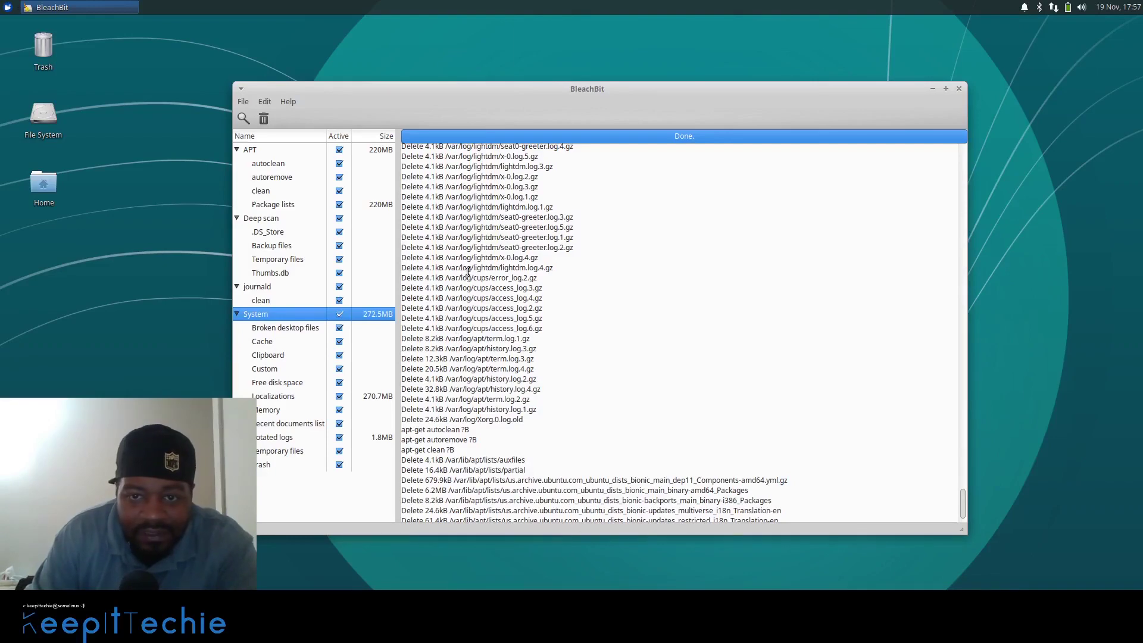
scroll(680, 310, down, 5)
scroll(570, 211, down, 5)
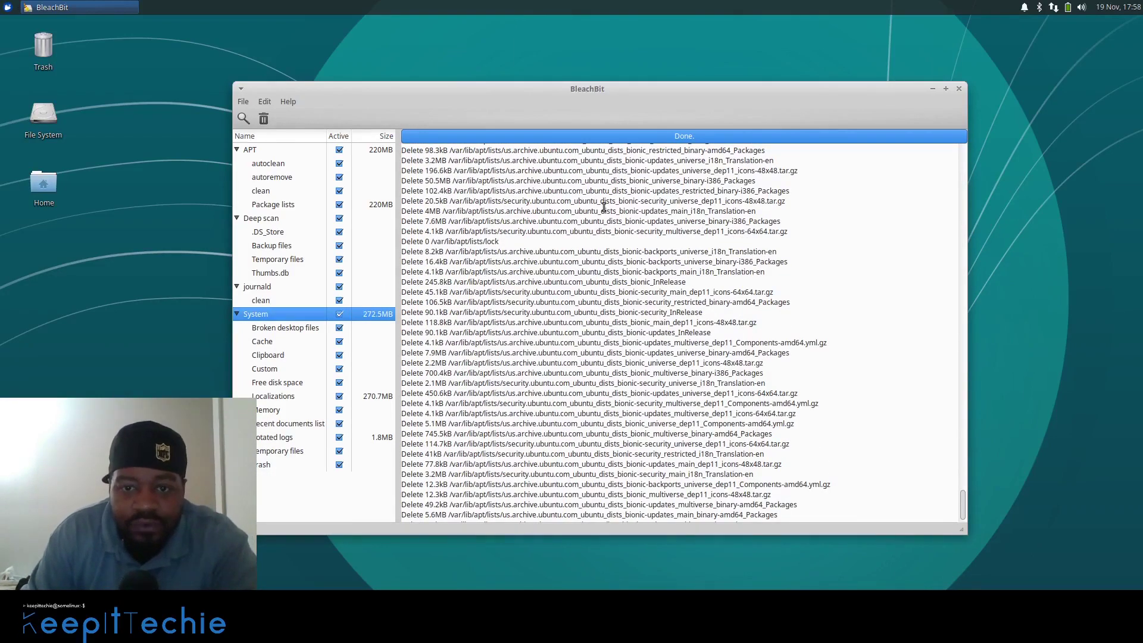
scroll(583, 294, up, 5)
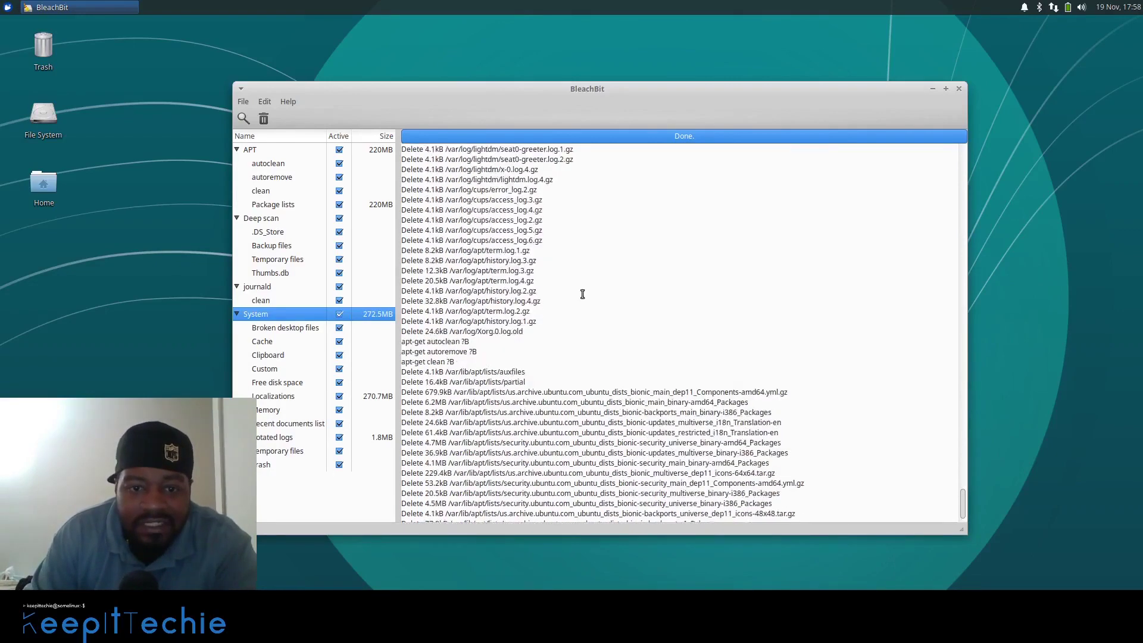
scroll(583, 294, down, 5)
scroll(572, 277, down, 5)
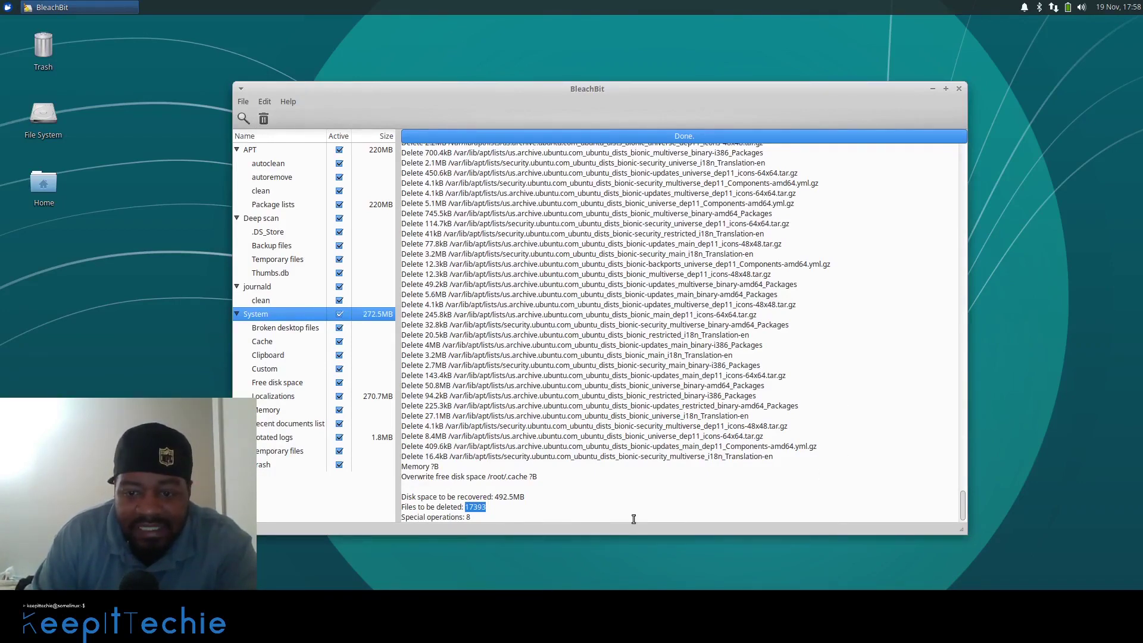
mouse_move(508, 518)
mouse_down()
mouse_move(383, 44)
mouse_move(476, 397)
mouse_up()
key(ctrl+a)
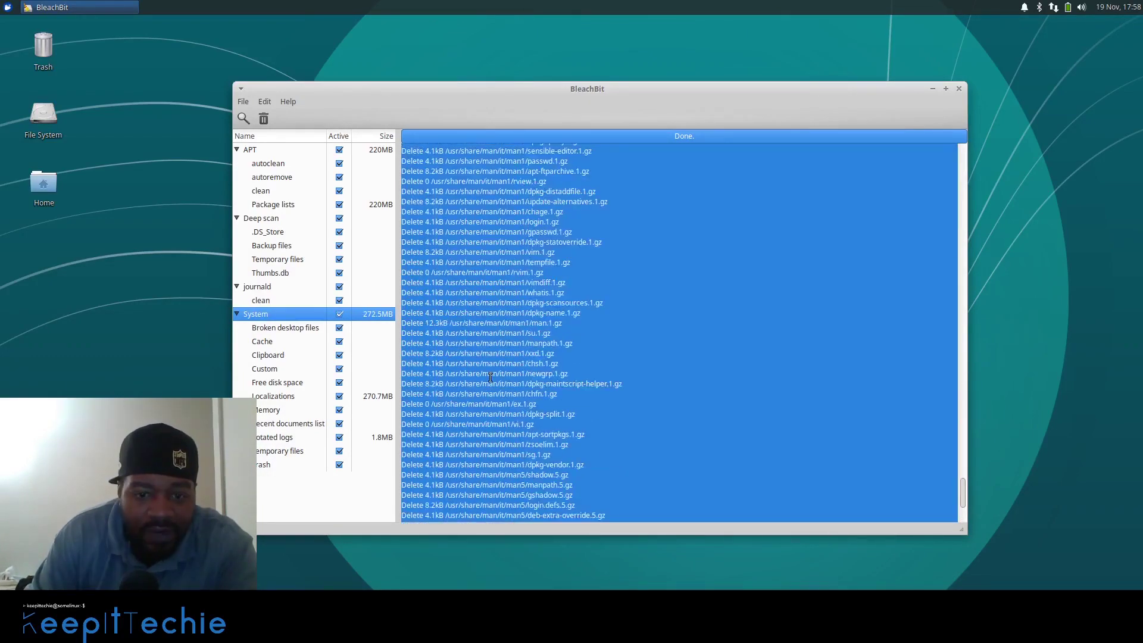
scroll(476, 396, down, 5)
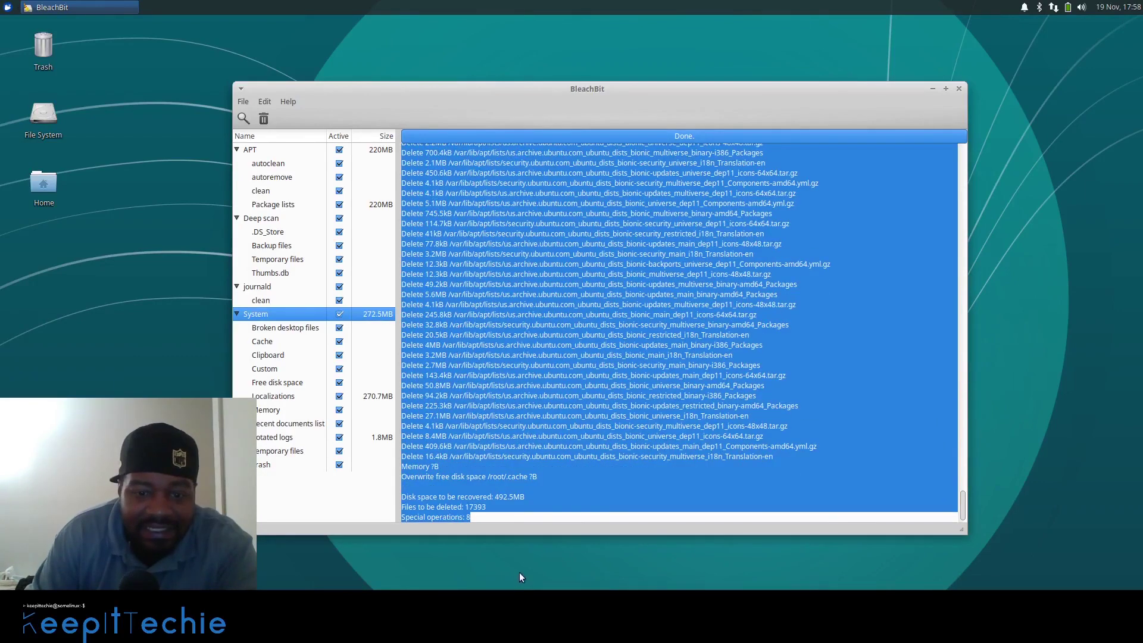
click(511, 519)
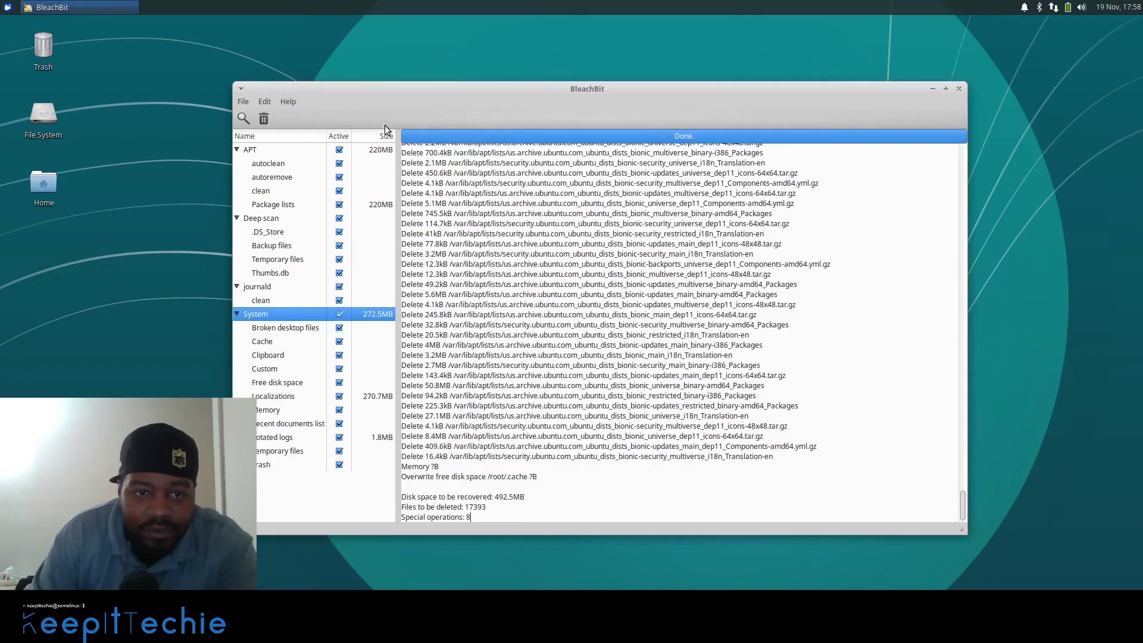
Step: Clean the checked items and confirm permanent deletion, recovering 780 MB from 11667 files
click(262, 119)
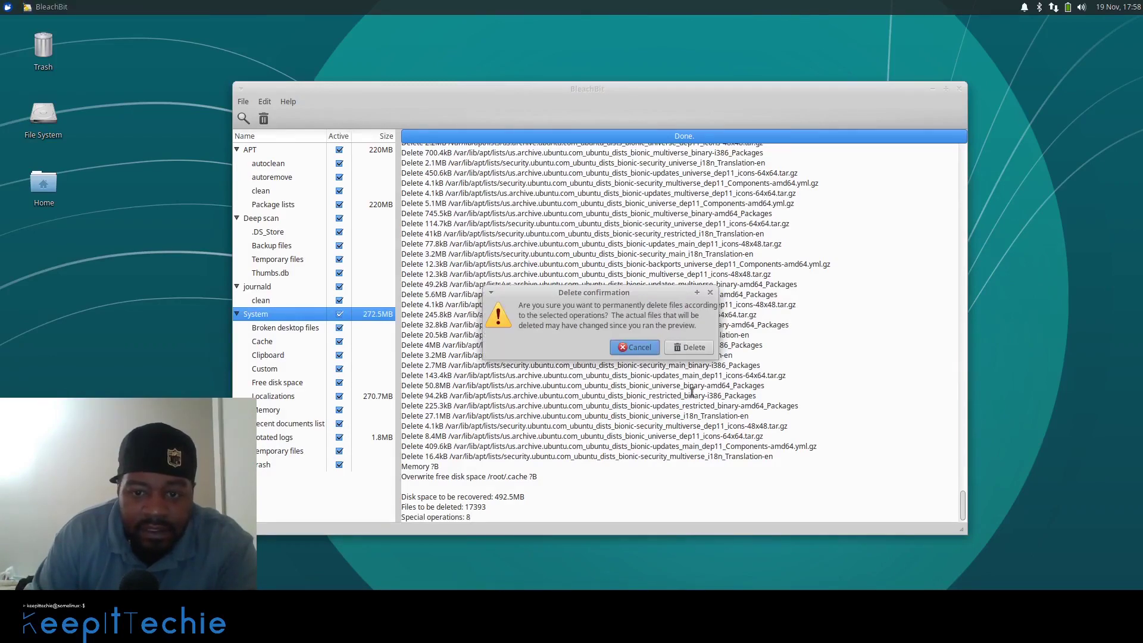
click(696, 348)
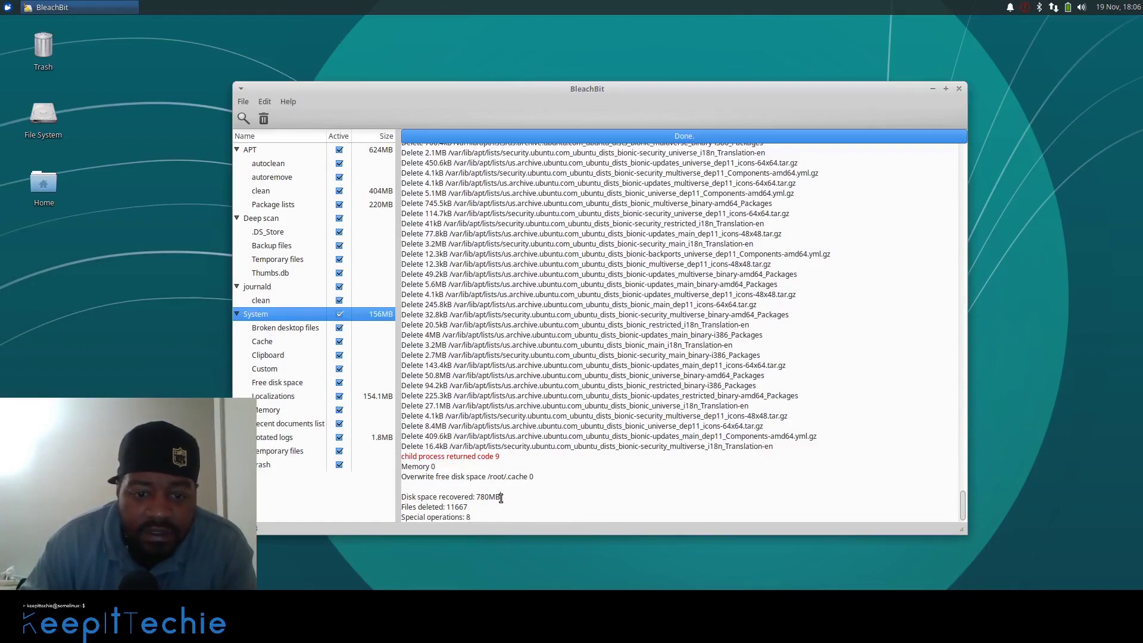
drag(502, 498, 480, 503)
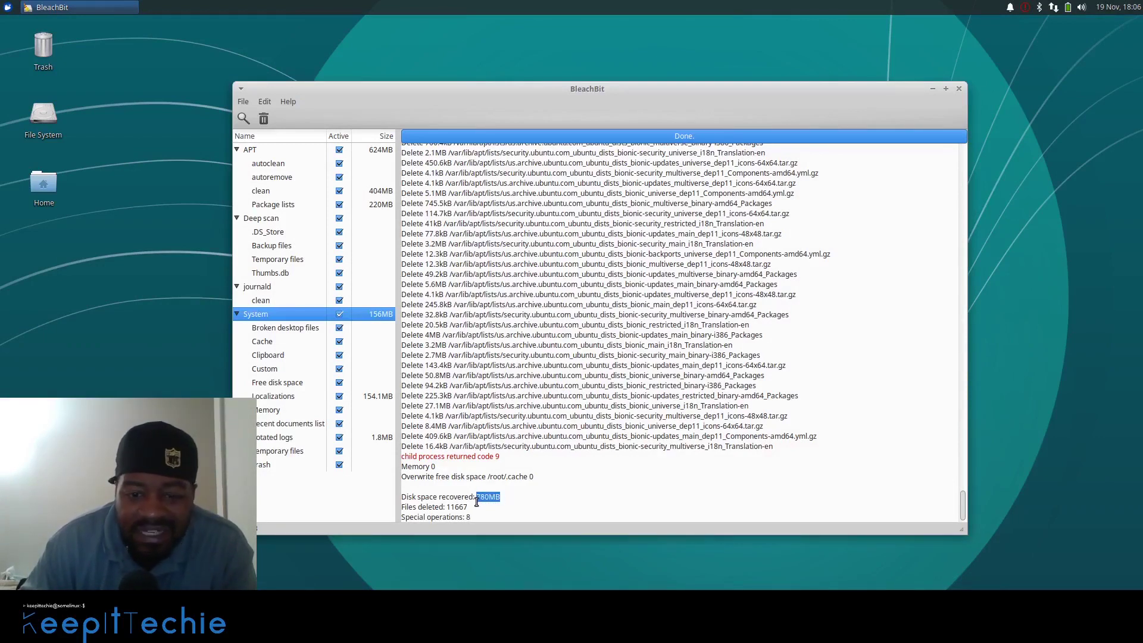
click(502, 498)
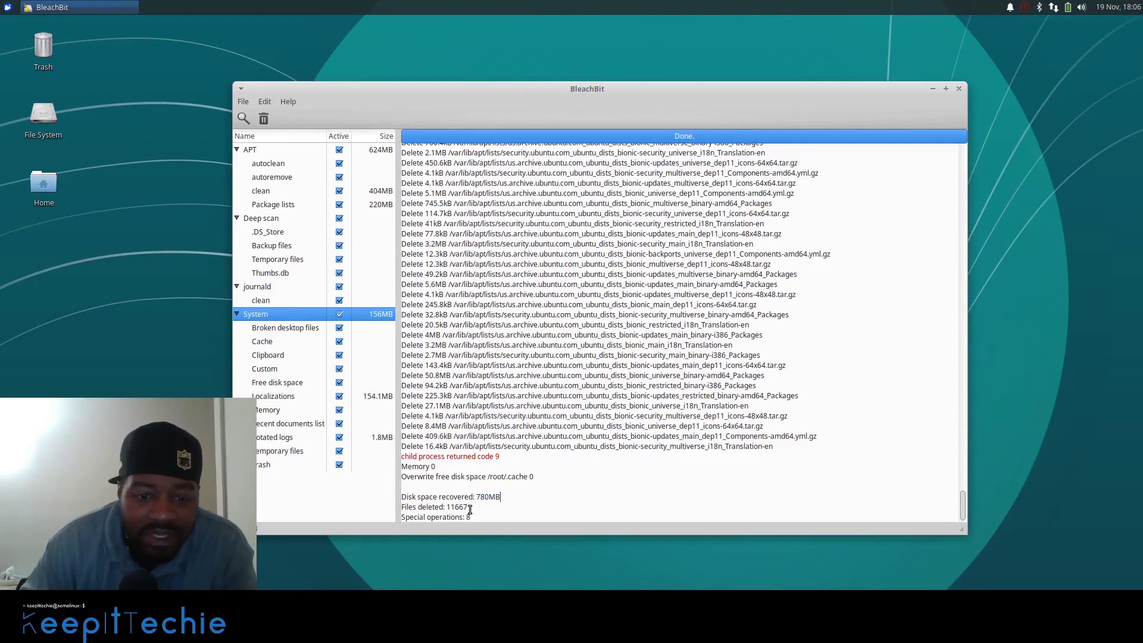
drag(467, 508, 447, 508)
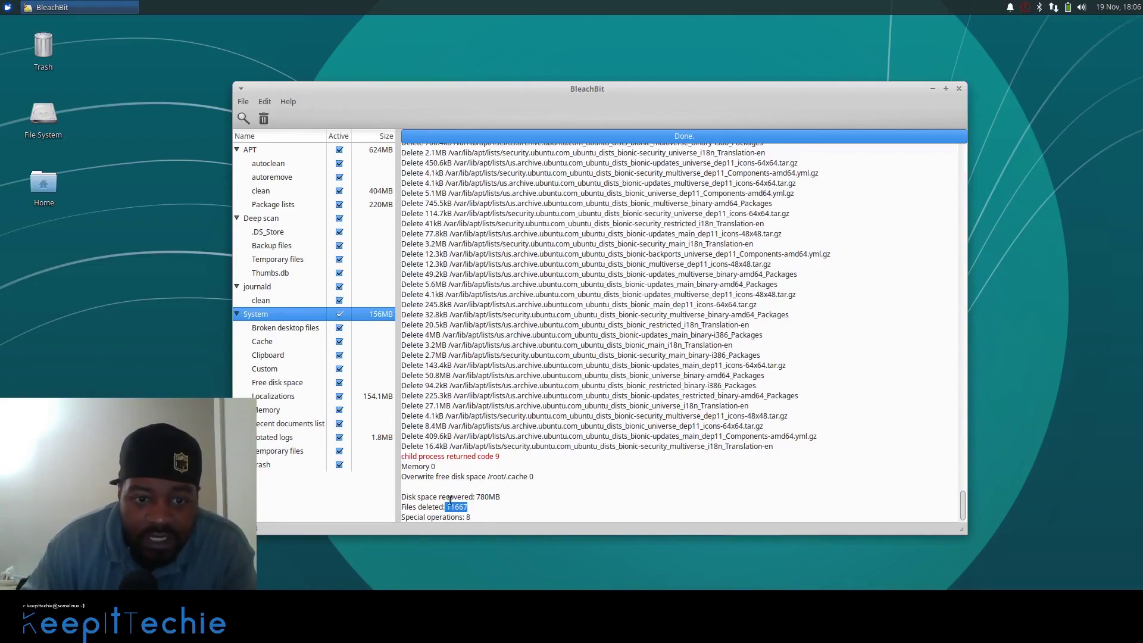
click(485, 516)
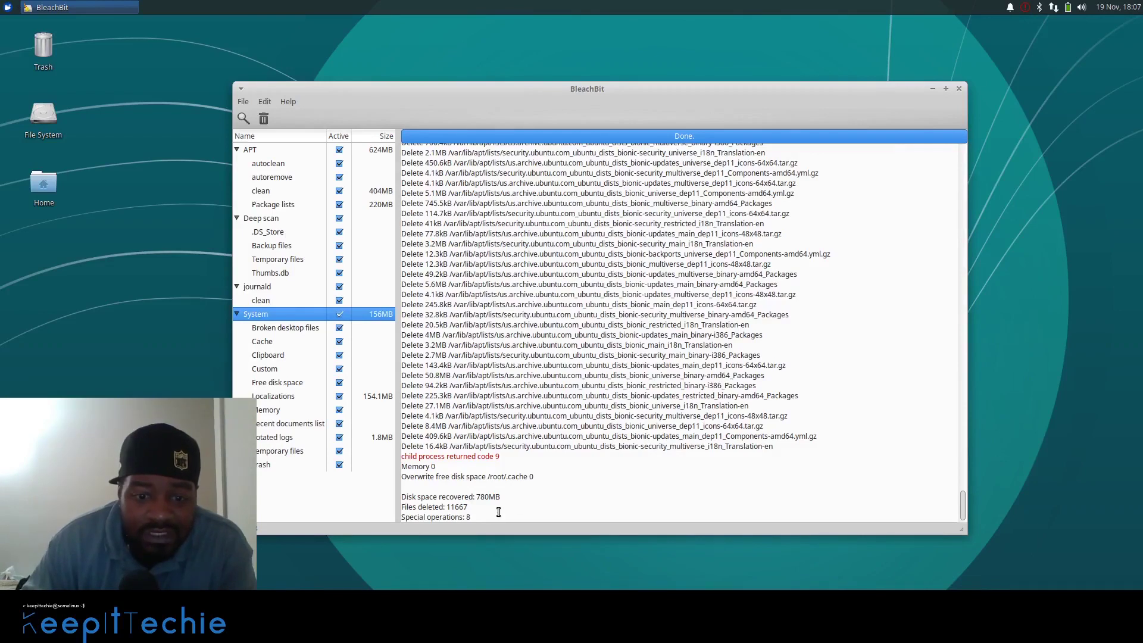
Step: Search the launcher for BleachBit, dismiss it, and close the root BleachBit window
click(9, 8)
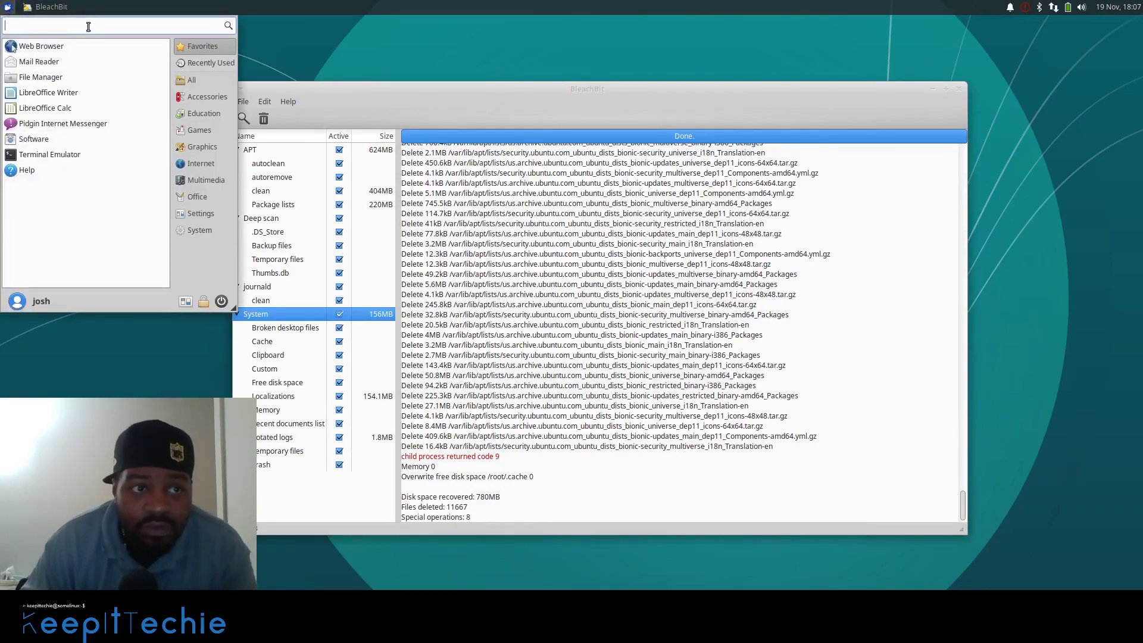
text(ble)
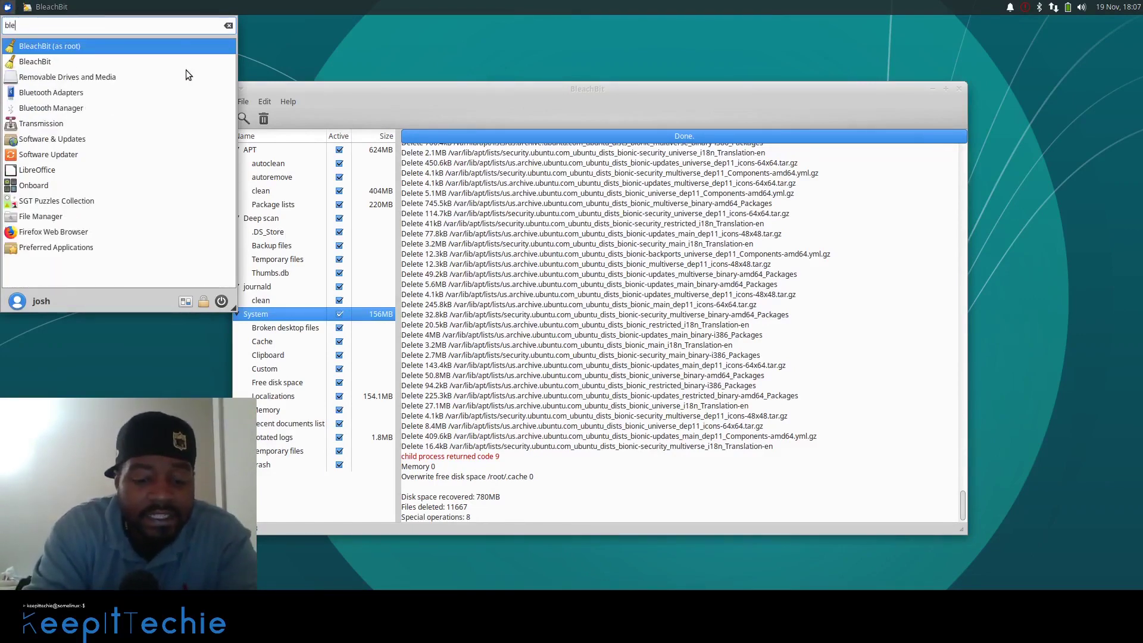
text(a)
key(Down)
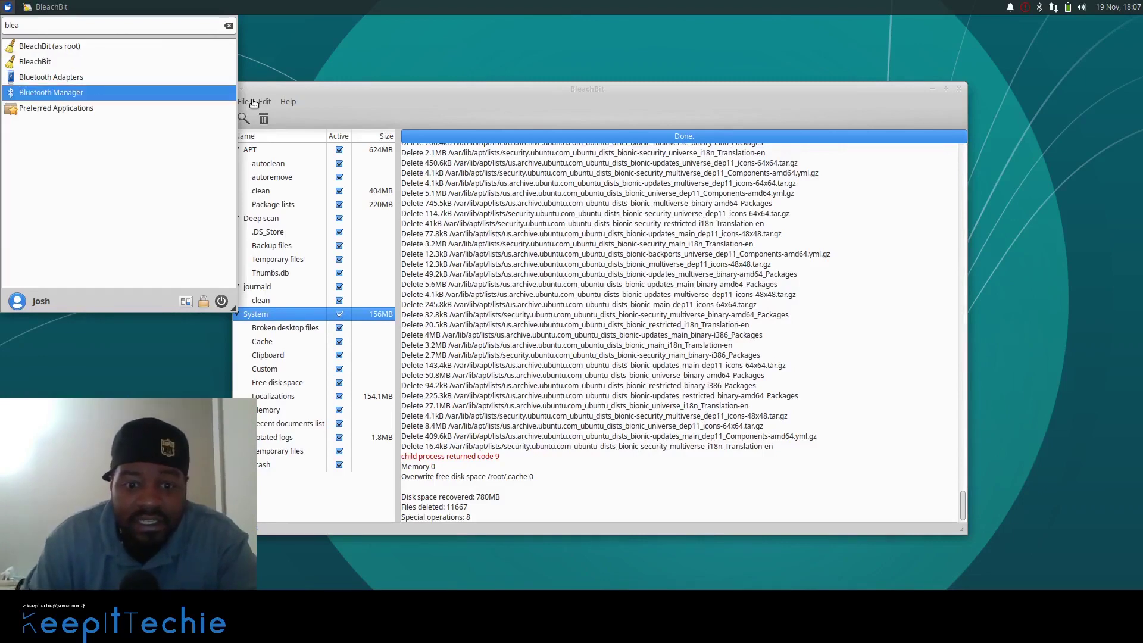
click(740, 100)
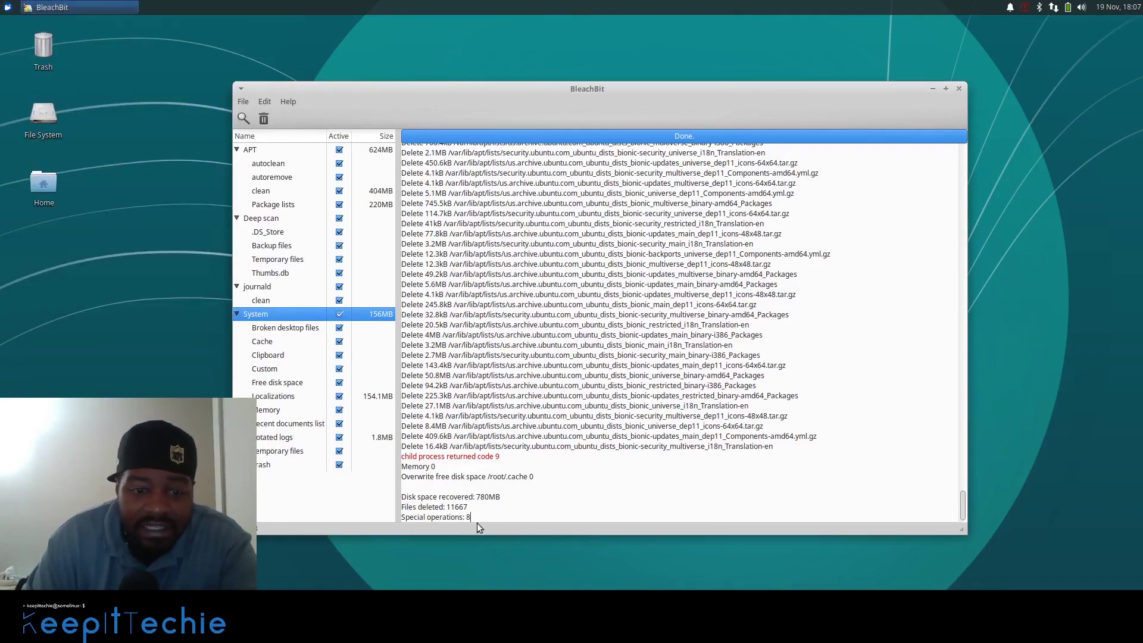
click(960, 89)
Step: Relaunch the normal-user BleachBit entry from the launcher's corrected 'blea' search
click(7, 7)
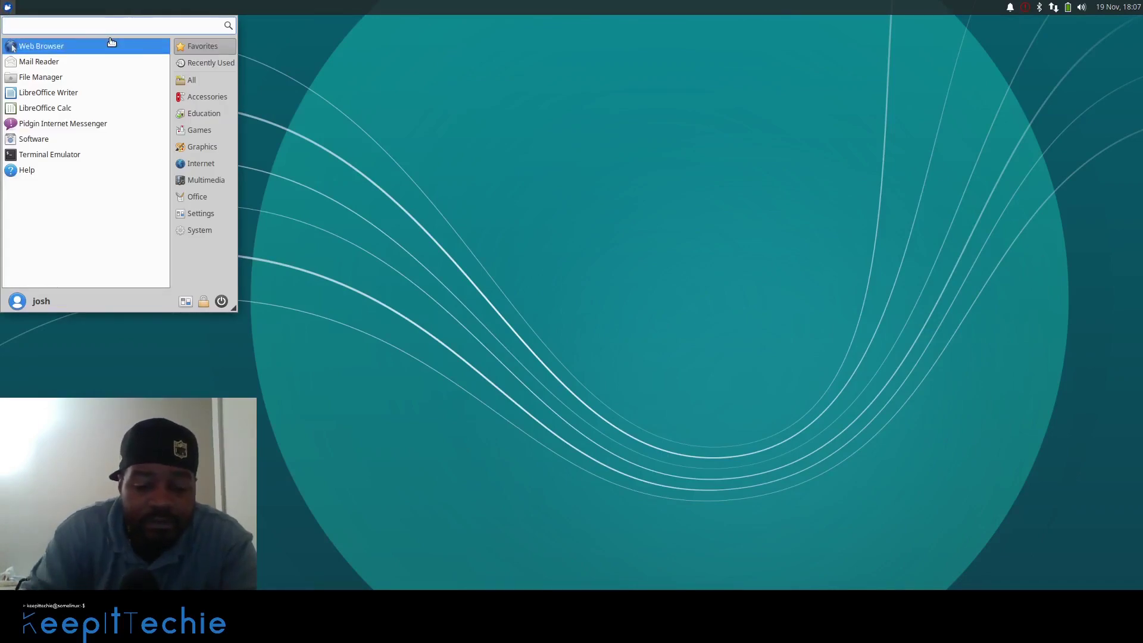
text(b)
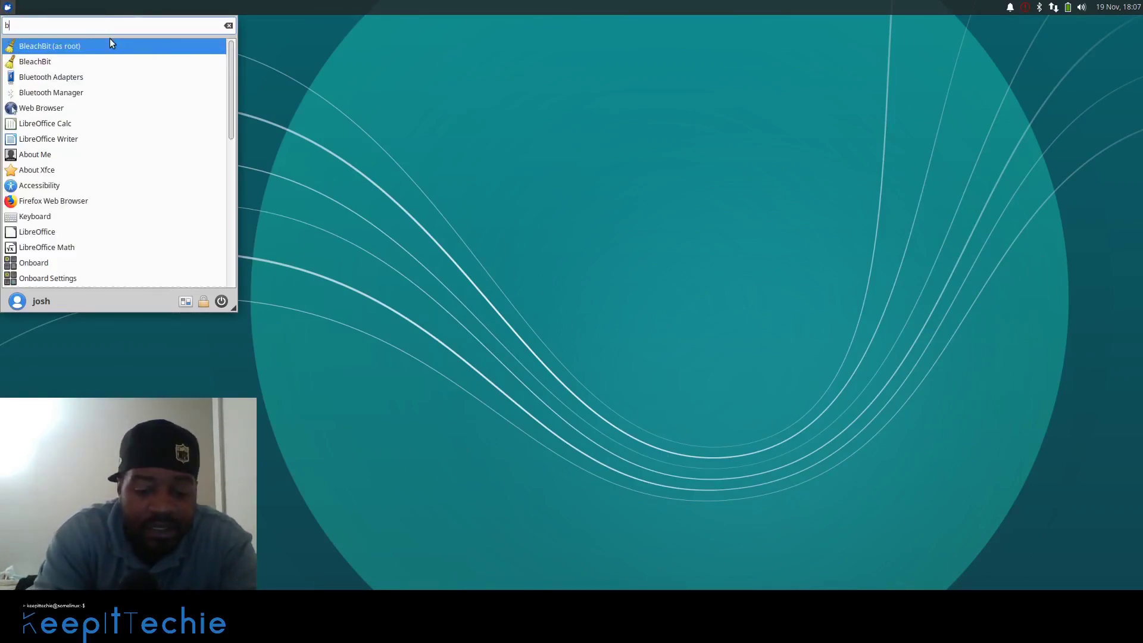
text(leah)
key(BackSpace)
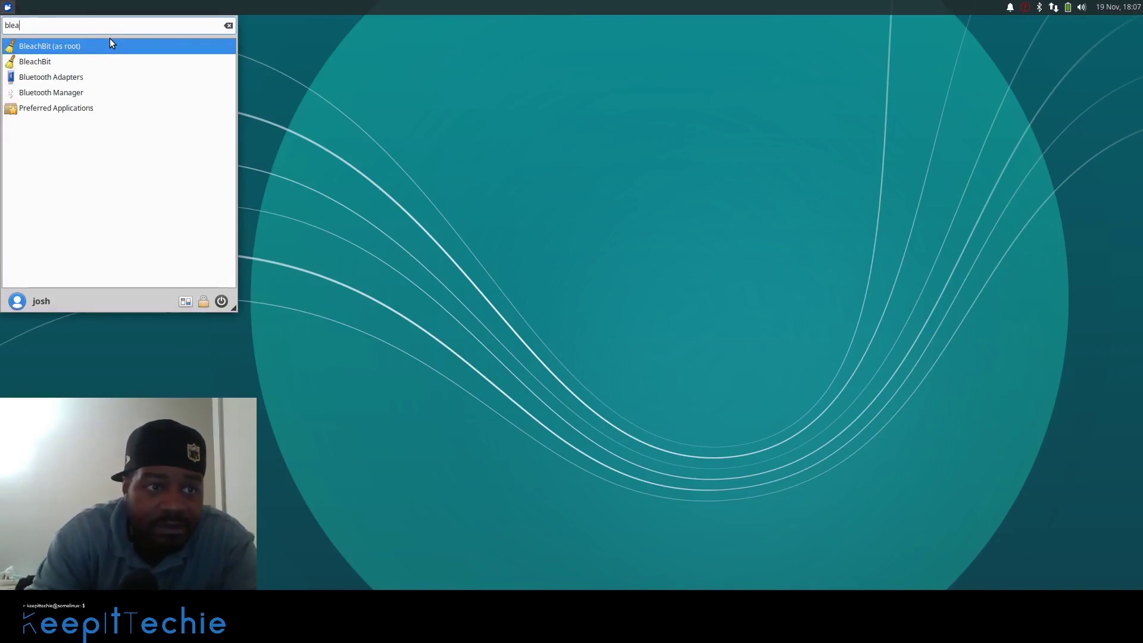
key(Down)
key(Return)
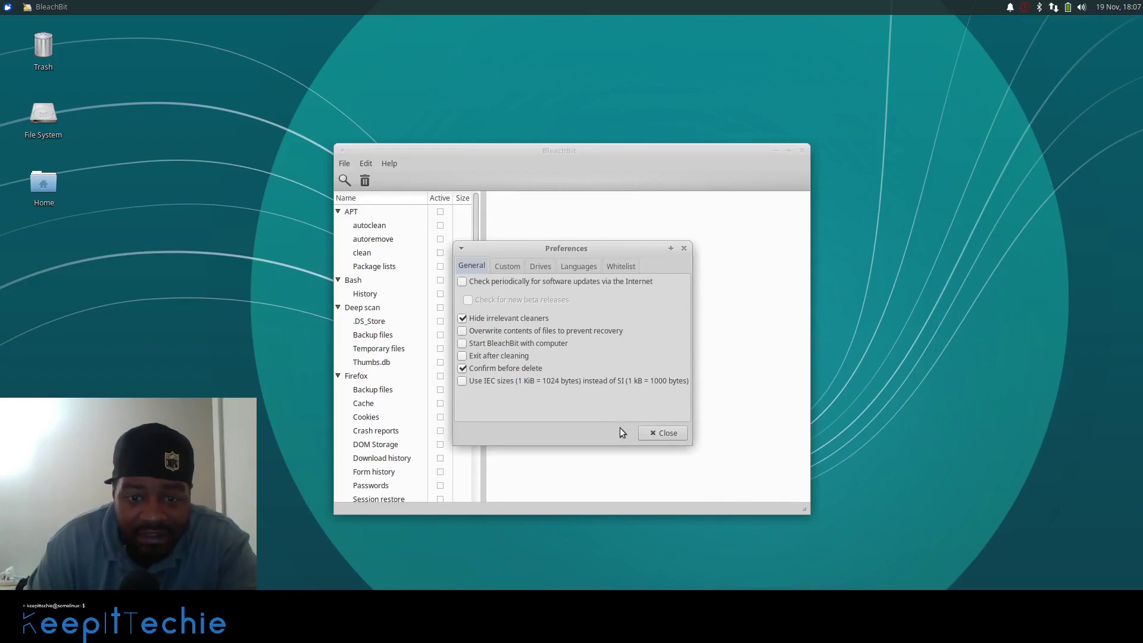
Step: Close Preferences, then enlarge BleachBit and move it toward the upper left
click(665, 433)
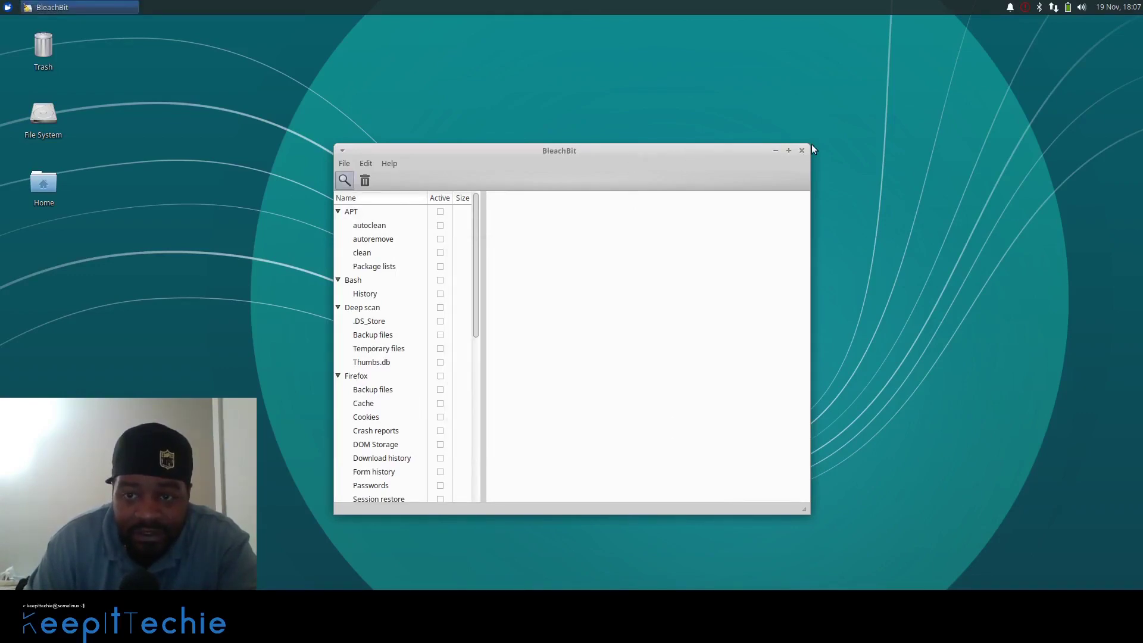
drag(805, 151, 1109, 88)
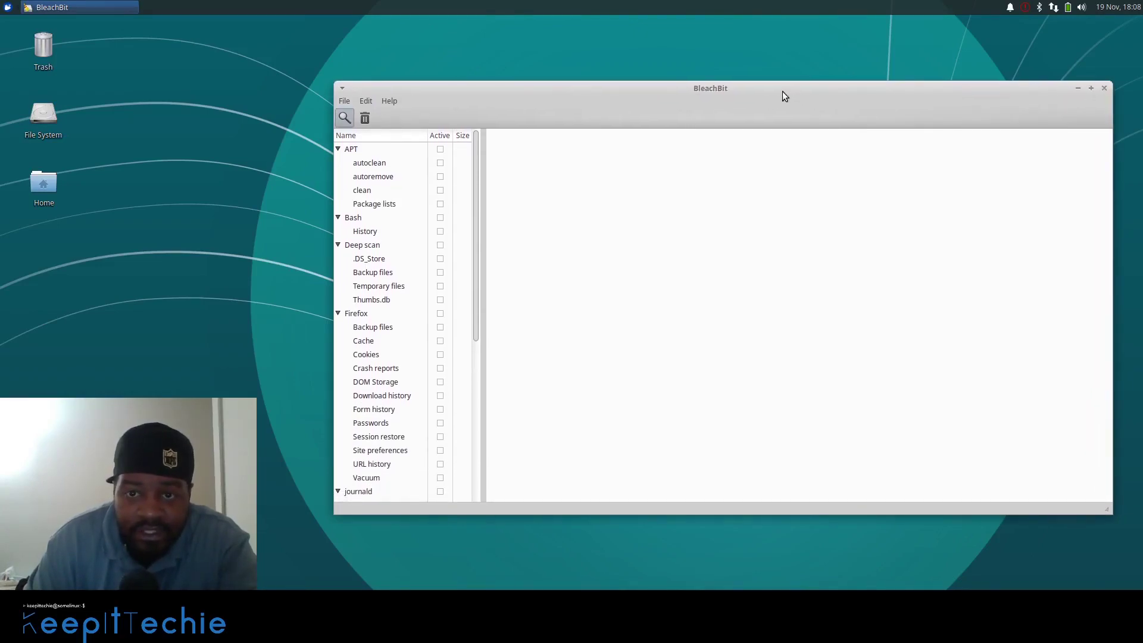
drag(783, 91, 605, 70)
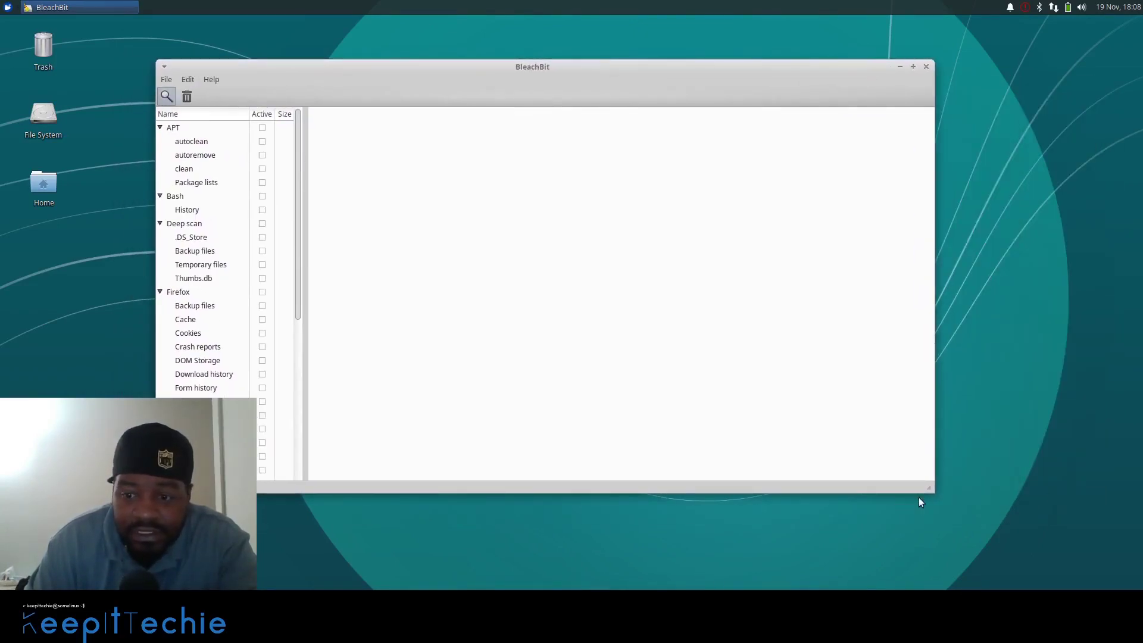
drag(936, 489, 1015, 568)
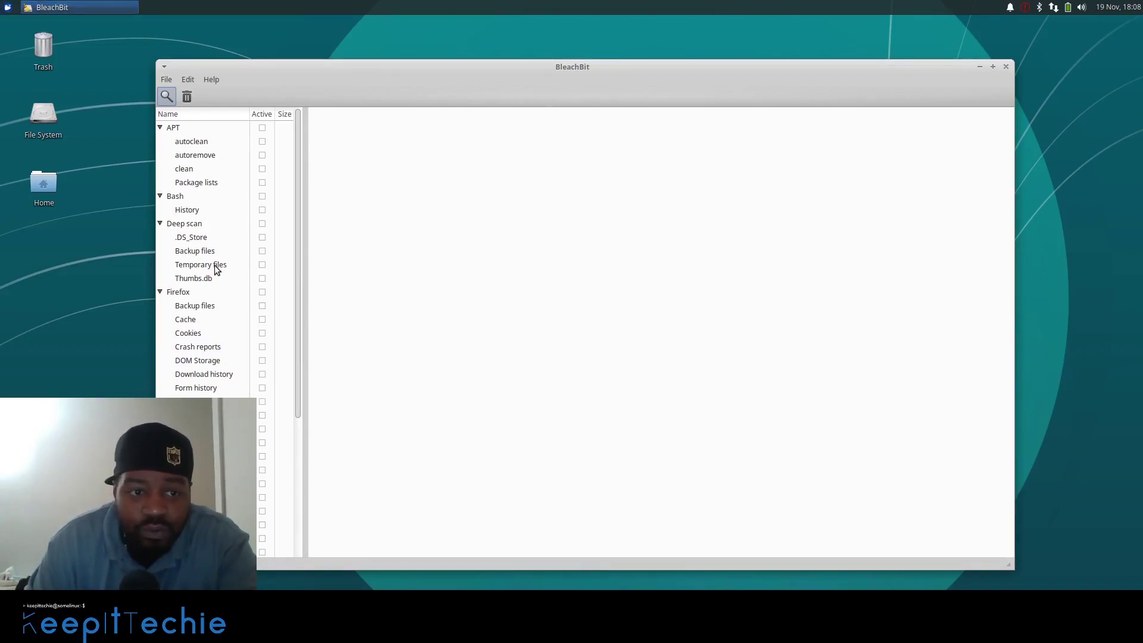
scroll(199, 355, down, 5)
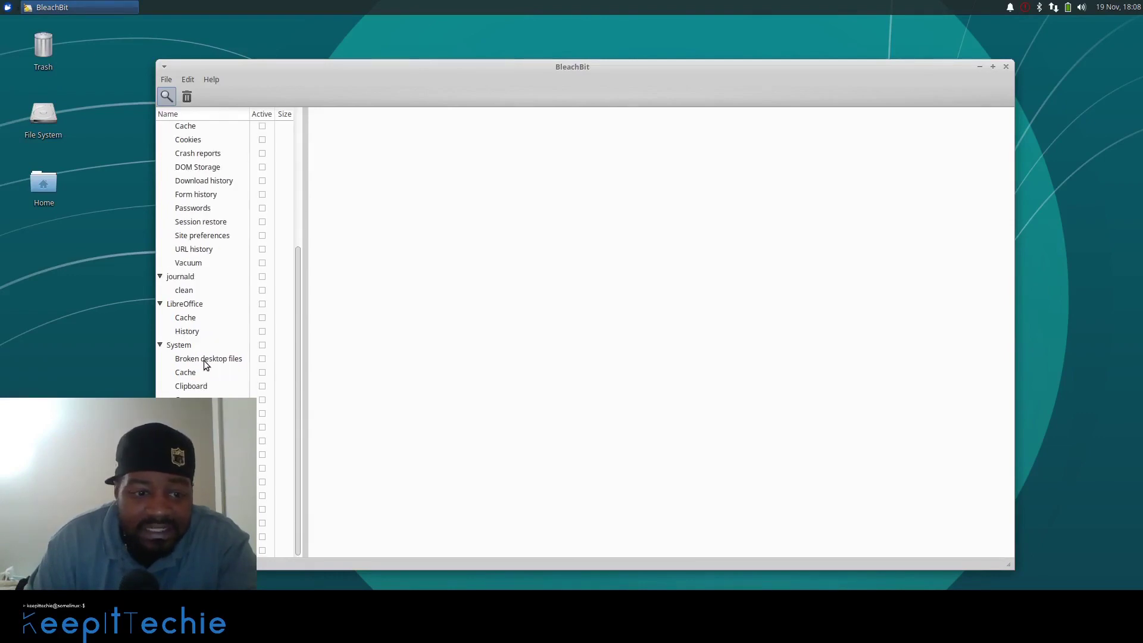
scroll(203, 360, up, 5)
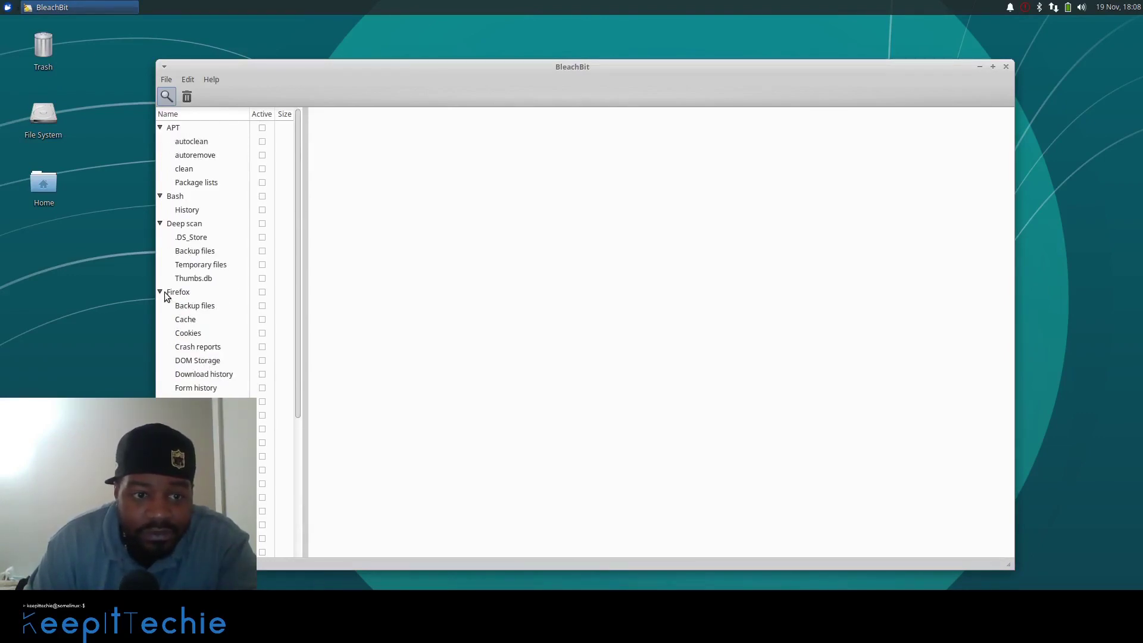
Step: Check all Firefox options except Passwords, then collapse Firefox and re-expand LibreOffice
click(262, 292)
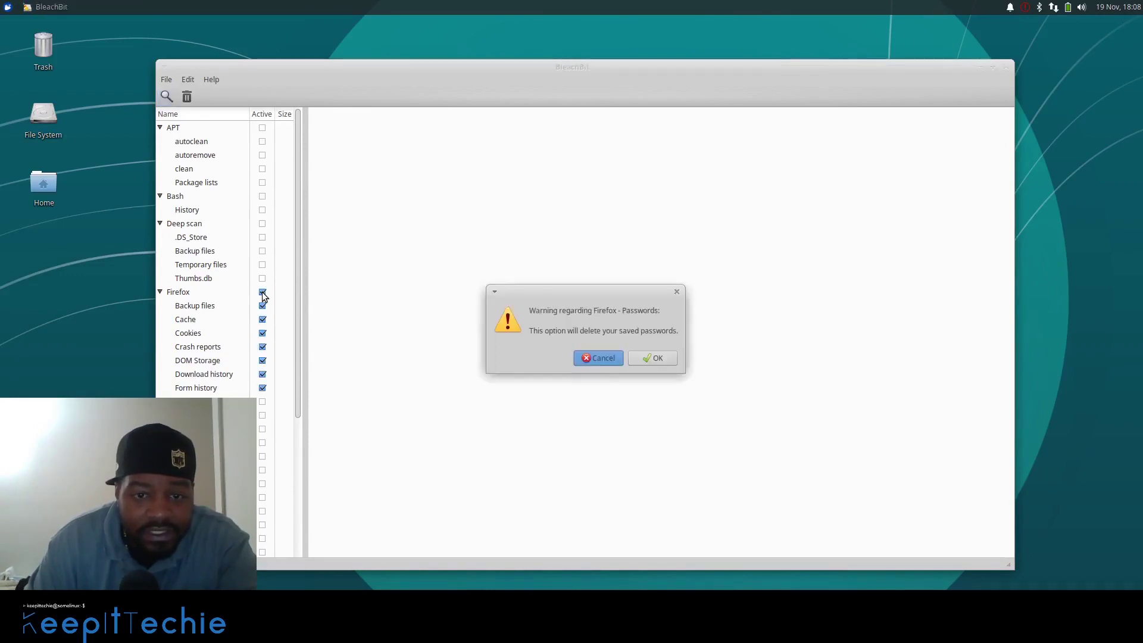
click(659, 359)
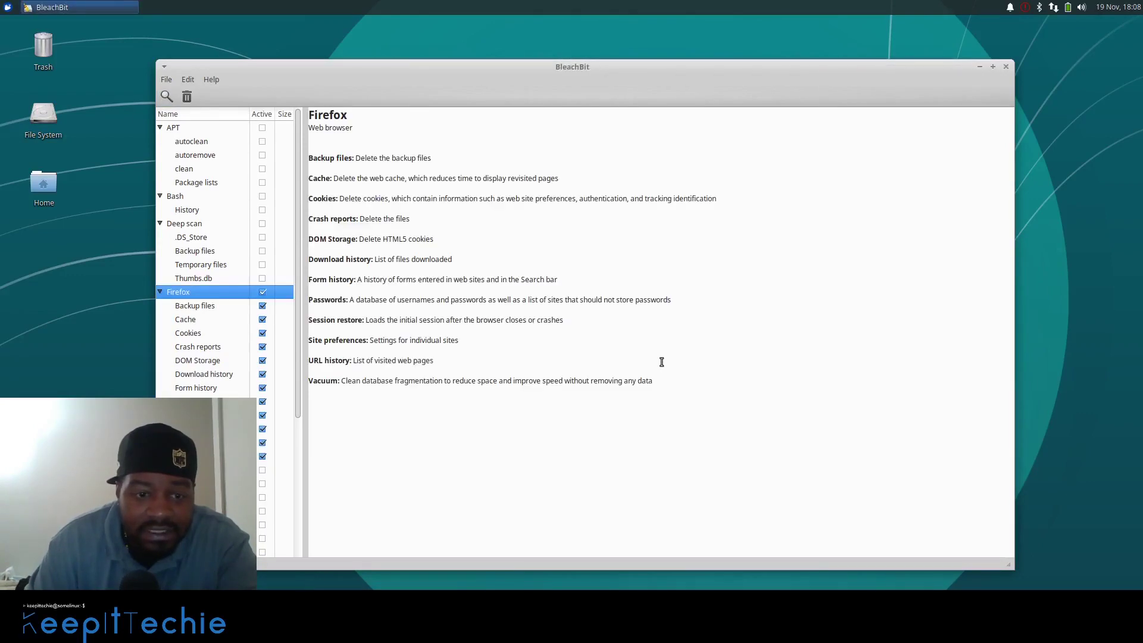
click(262, 402)
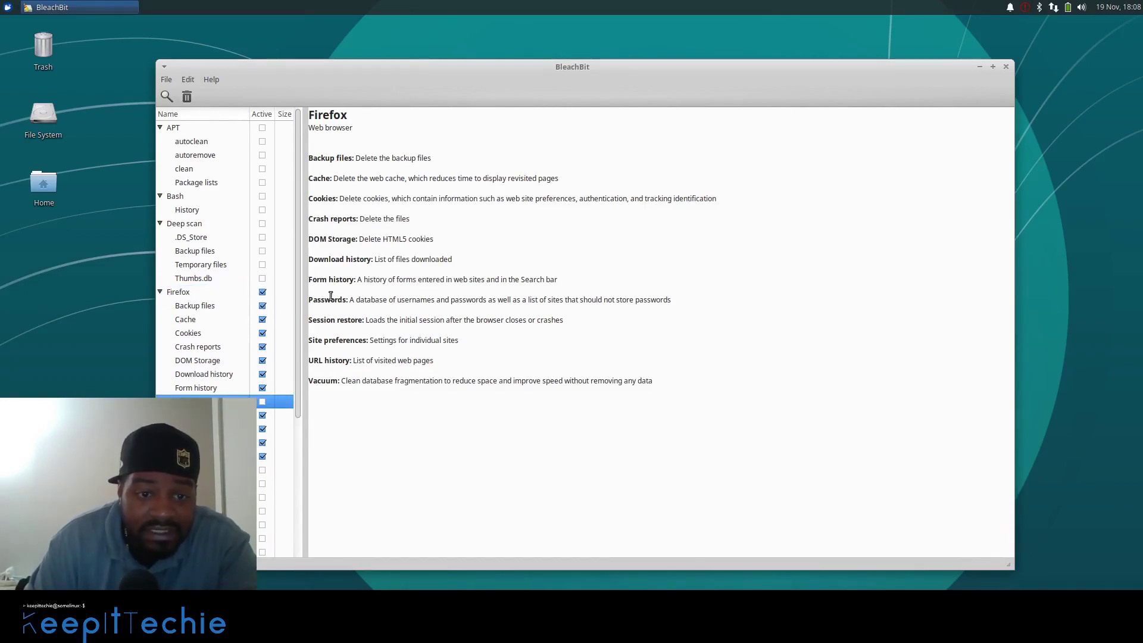
scroll(205, 338, down, 5)
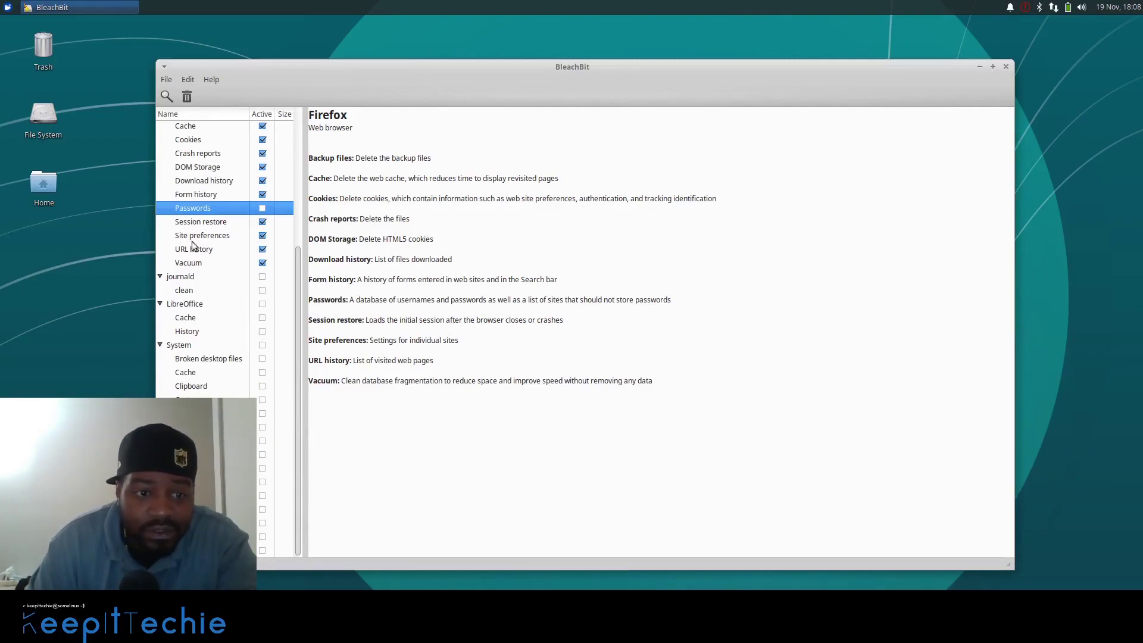
scroll(214, 288, up, 5)
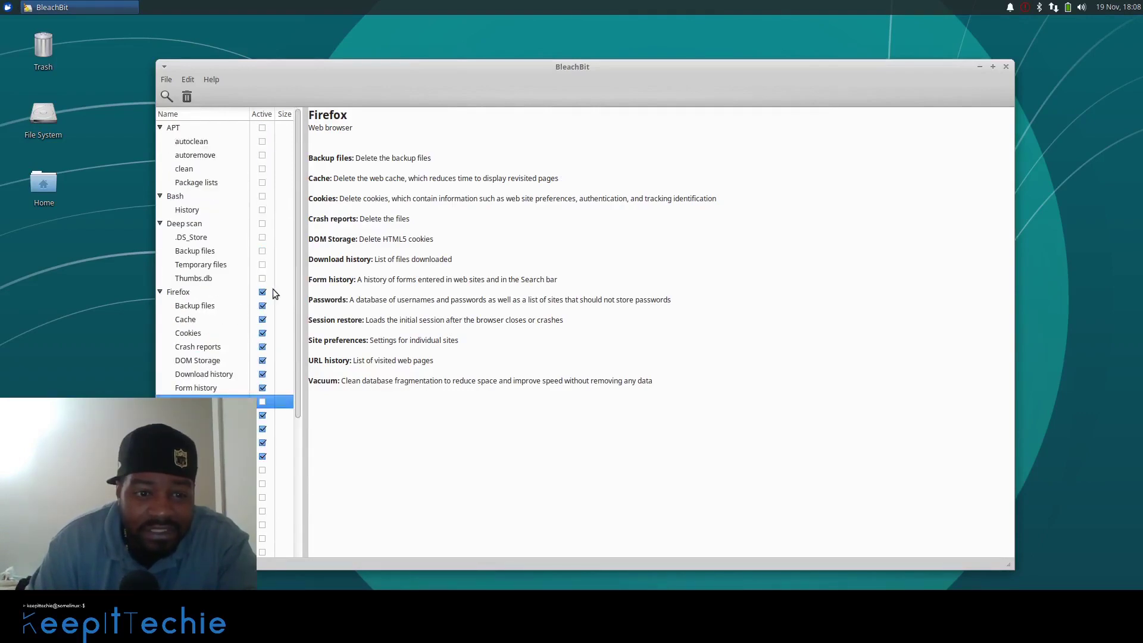
click(159, 293)
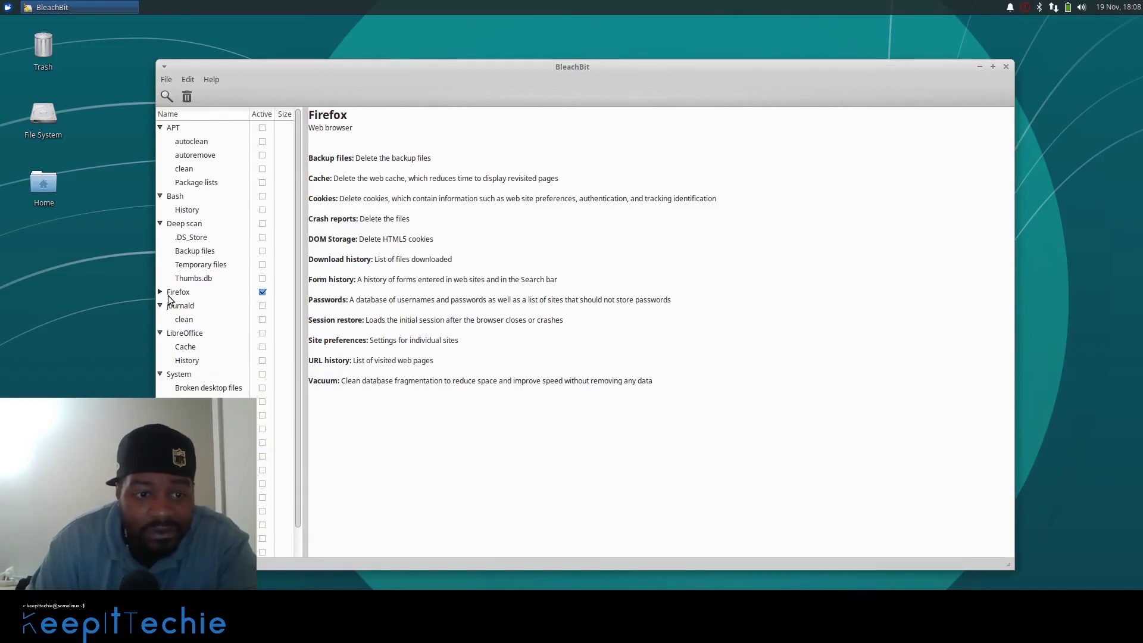
click(159, 334)
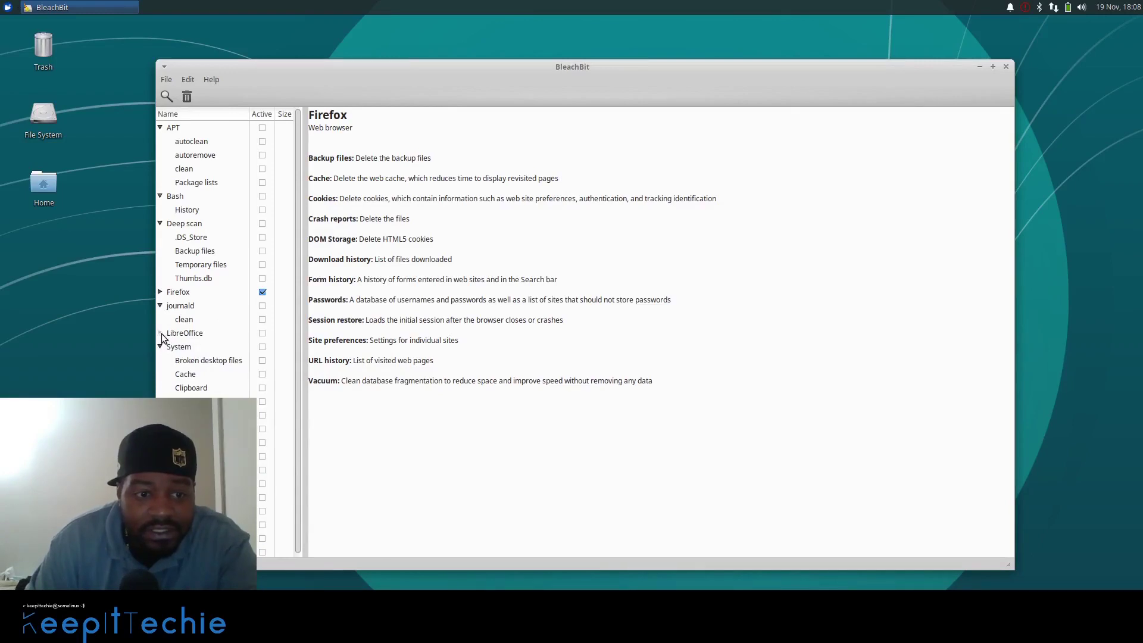
click(161, 334)
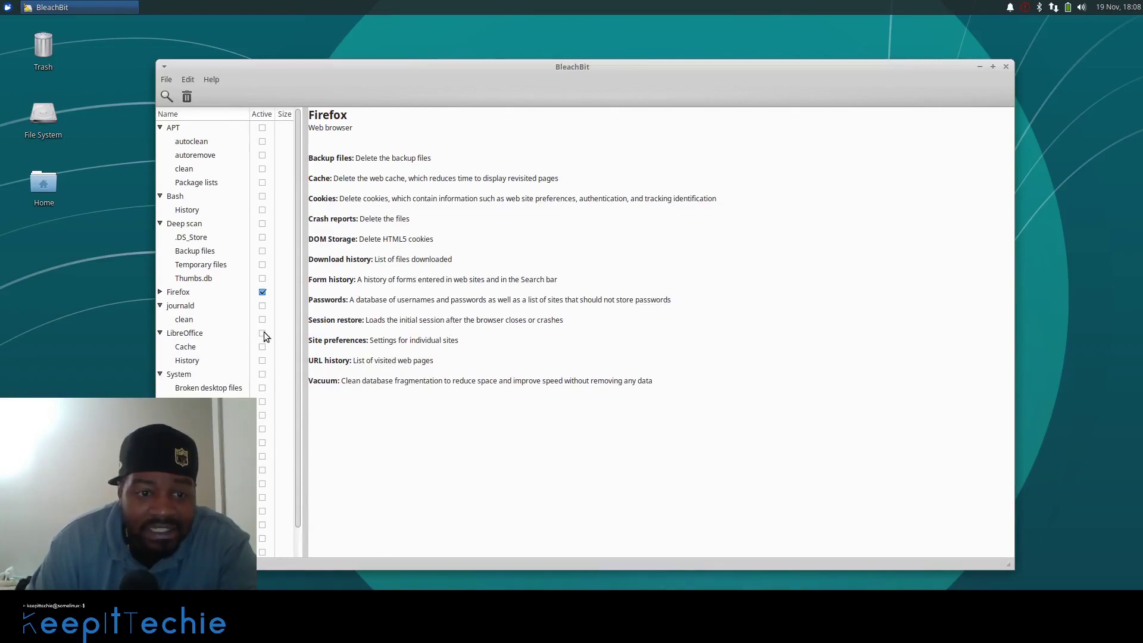
Step: Check all LibreOffice options and include Firefox saved passwords, confirming the warning
click(262, 333)
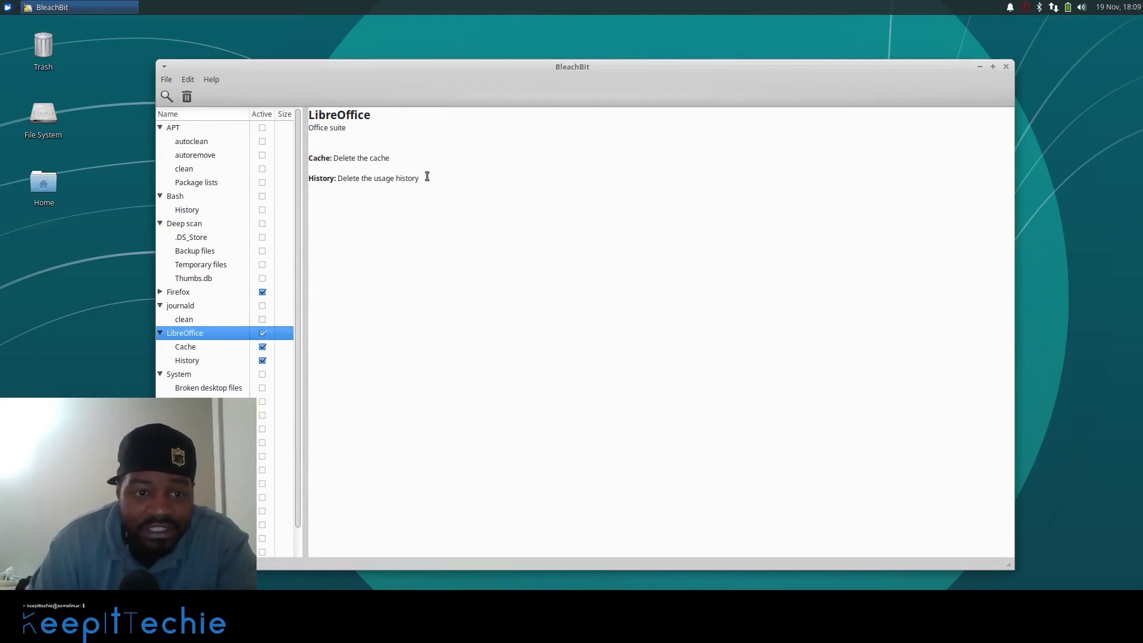
click(161, 291)
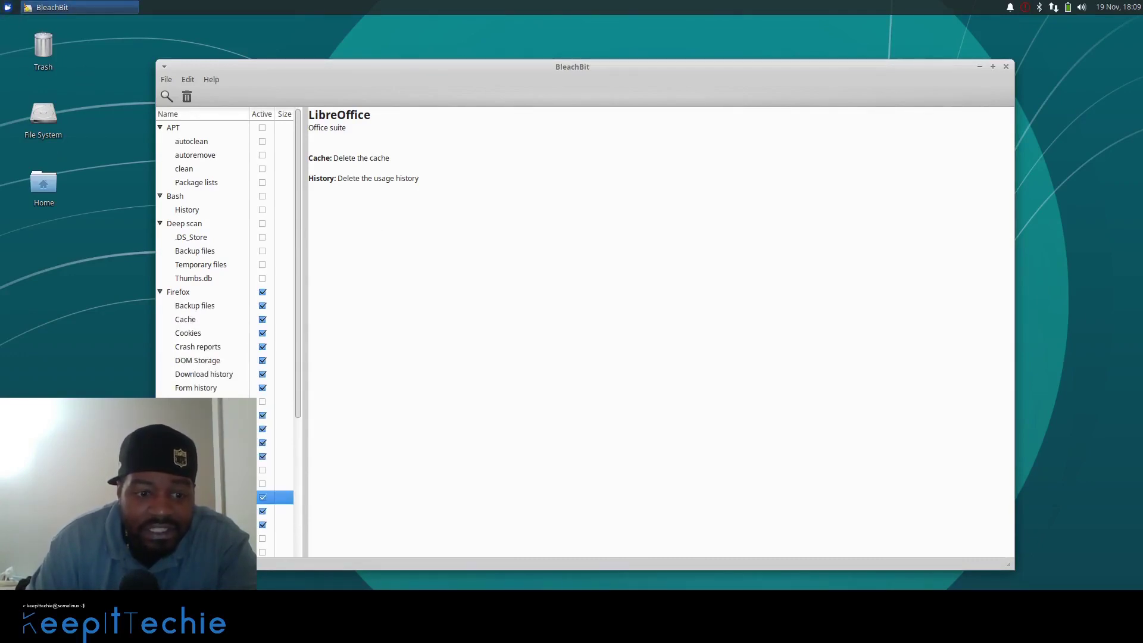
scroll(225, 339, down, 3)
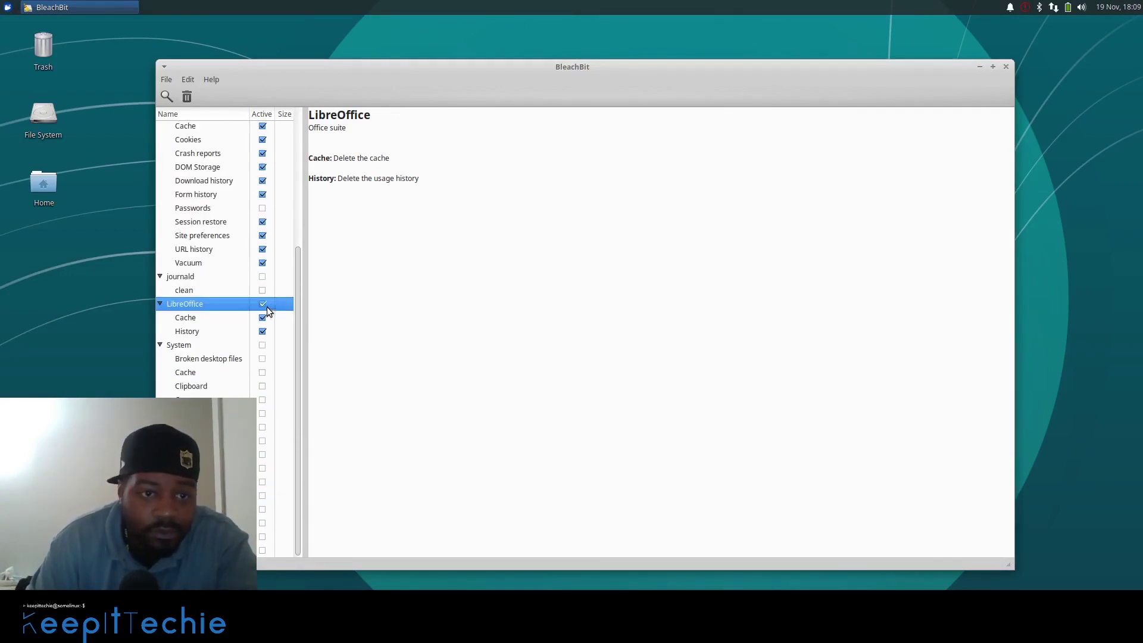
scroll(232, 322, up, 3)
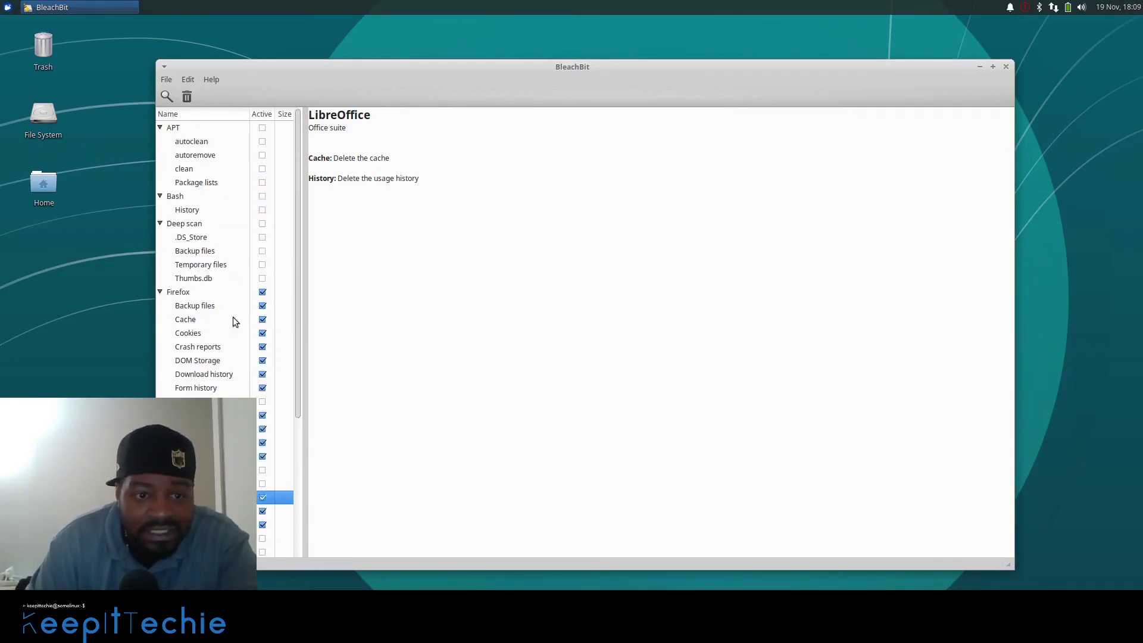
click(262, 402)
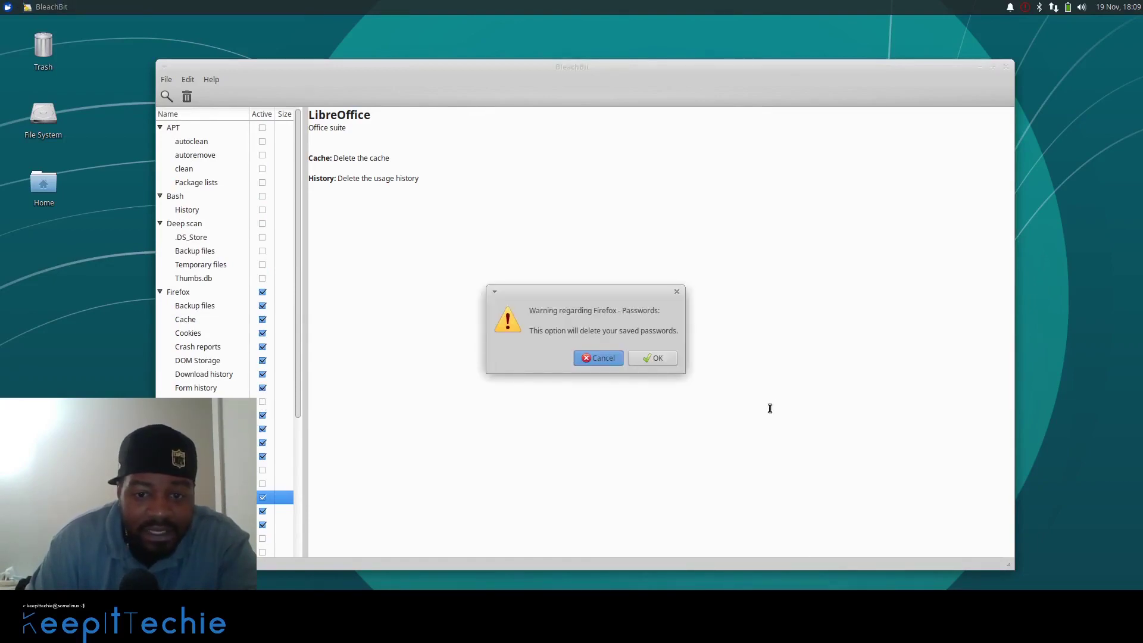
click(656, 358)
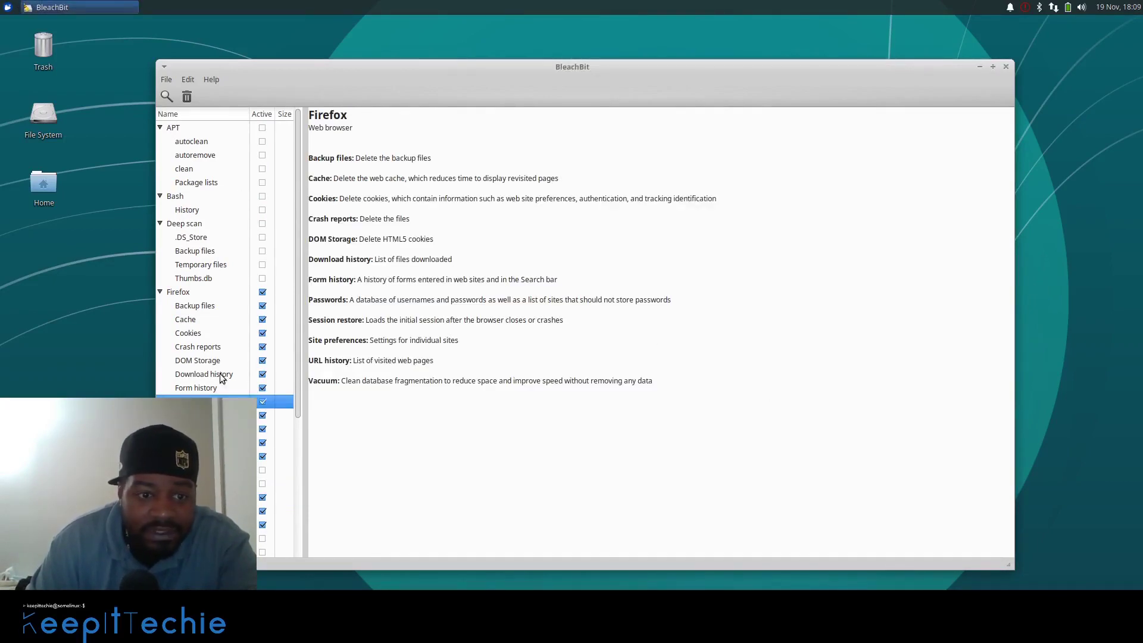
click(160, 292)
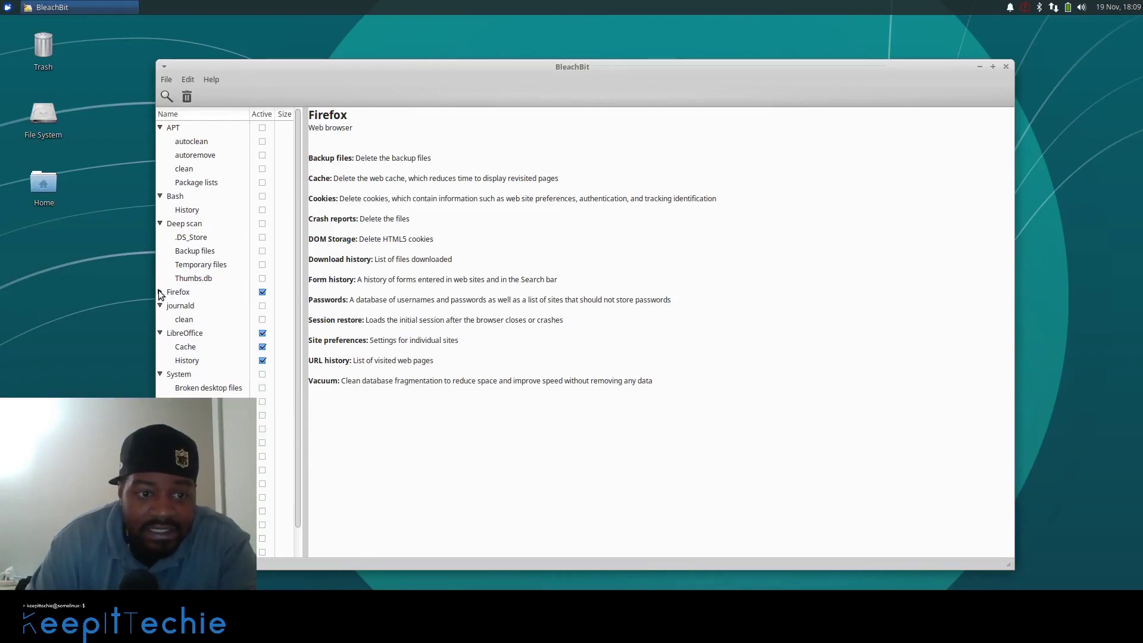
click(161, 333)
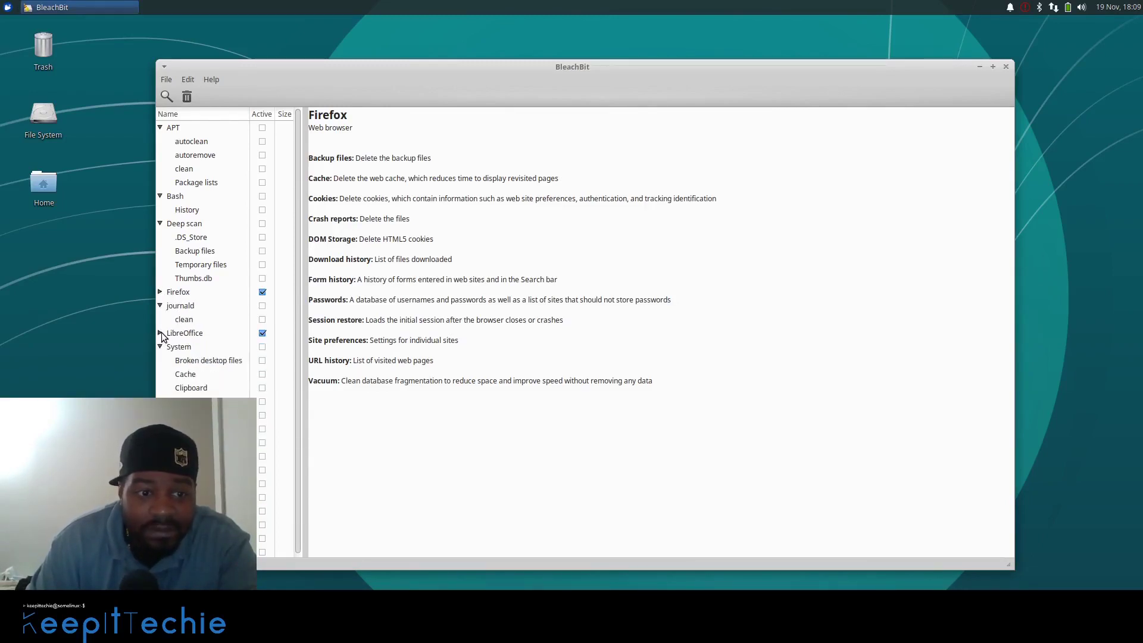
click(161, 333)
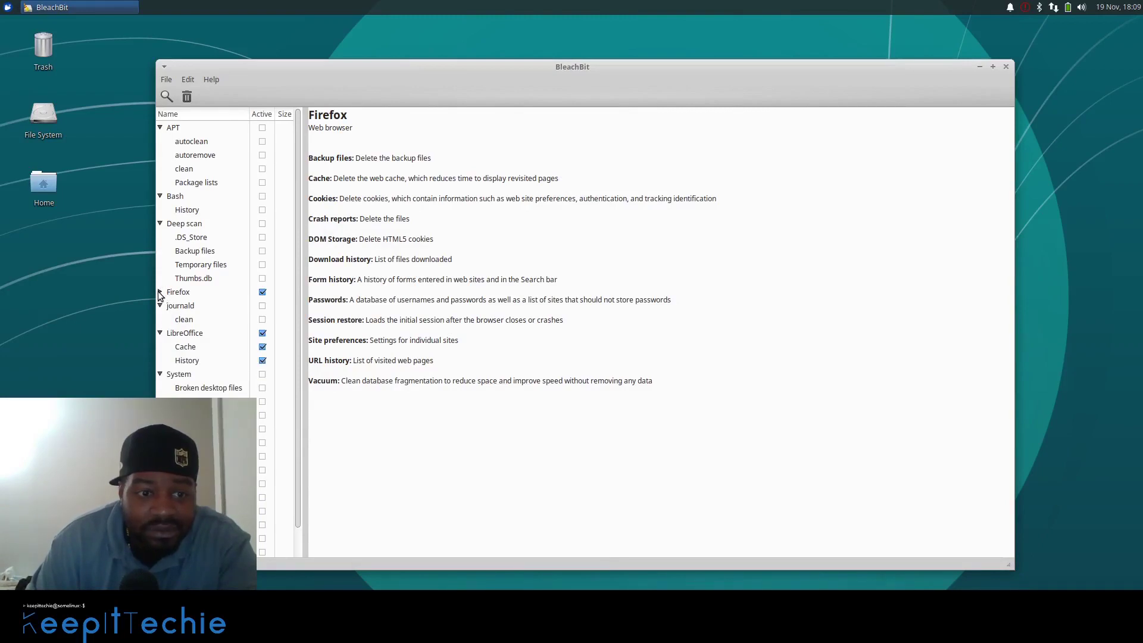
click(160, 292)
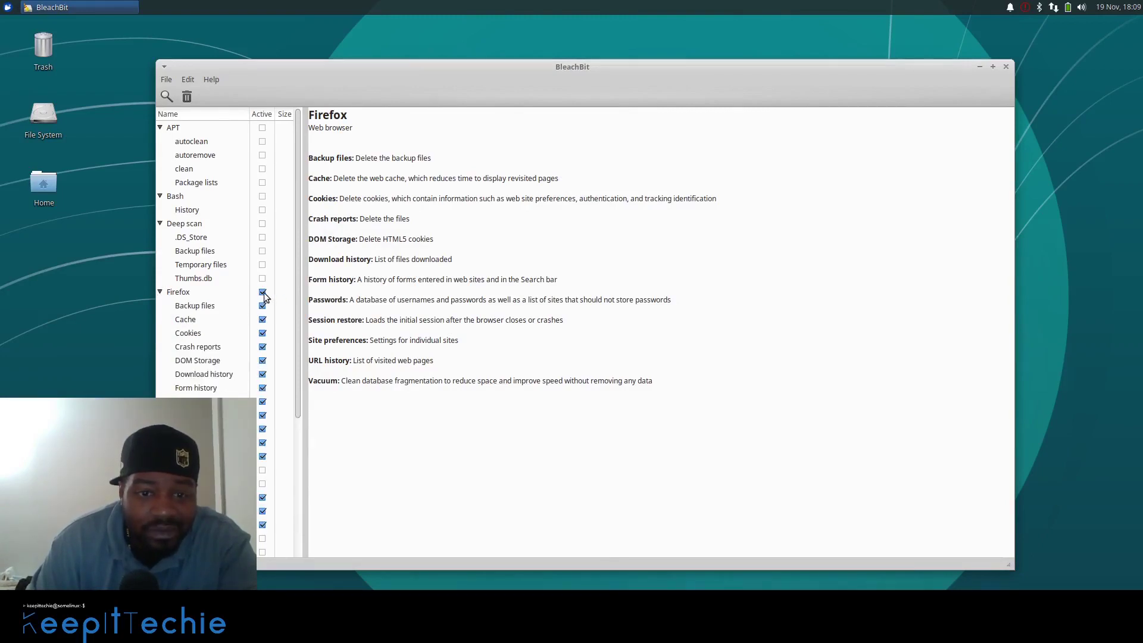
scroll(232, 331, down, 5)
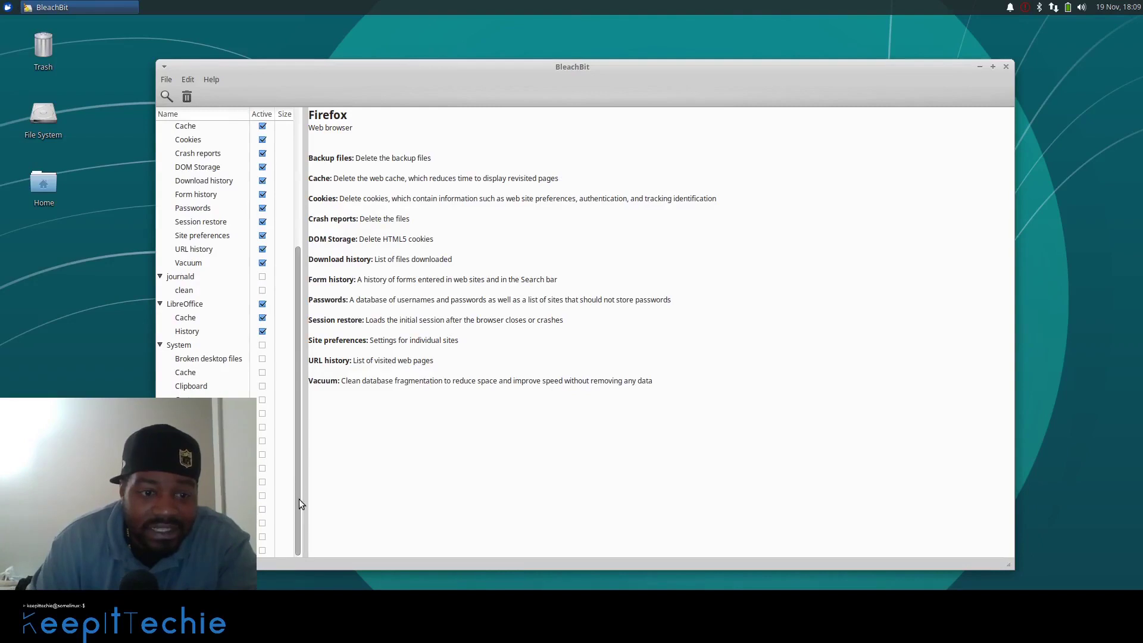
Step: Enable all System cleaners, accepting the free-disk-space, localizations and memory-wiping warnings
click(261, 346)
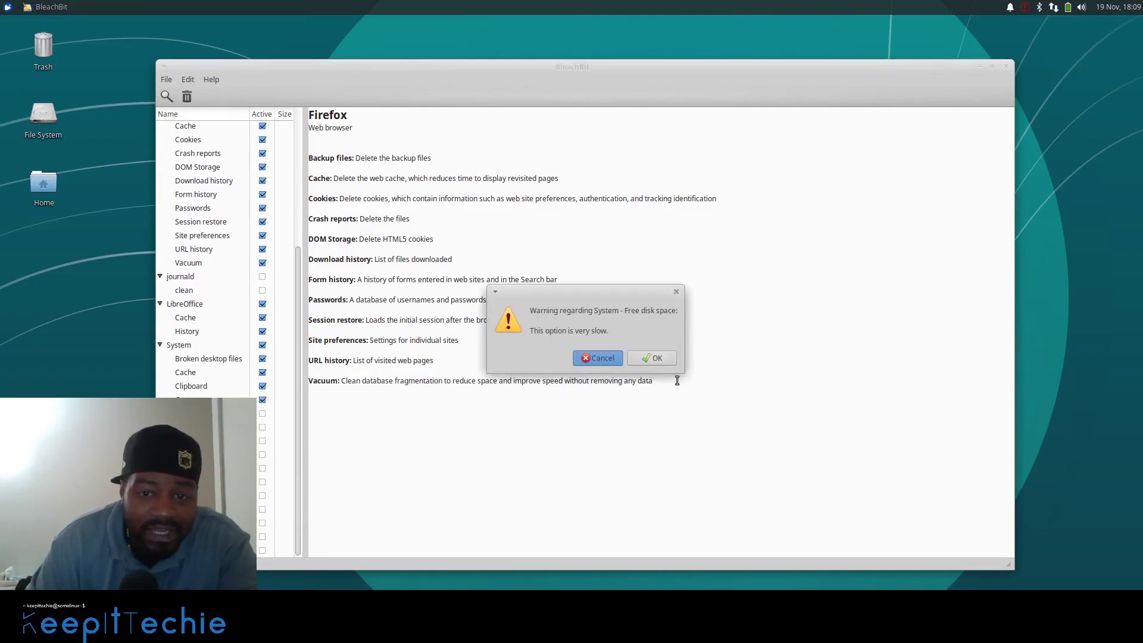
click(652, 360)
click(654, 359)
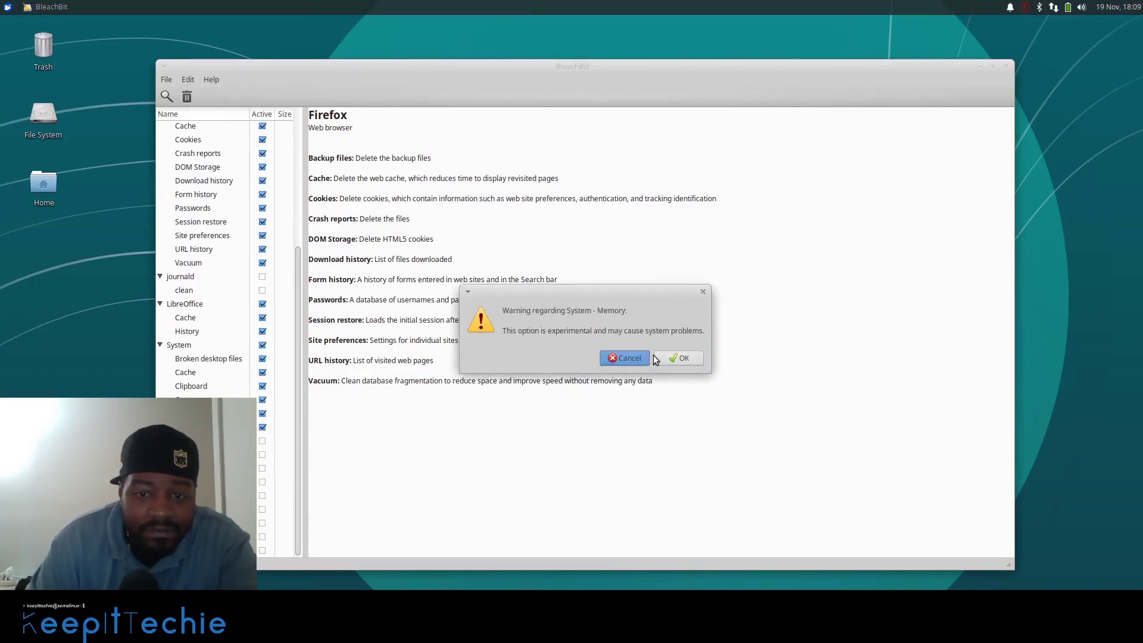
click(678, 359)
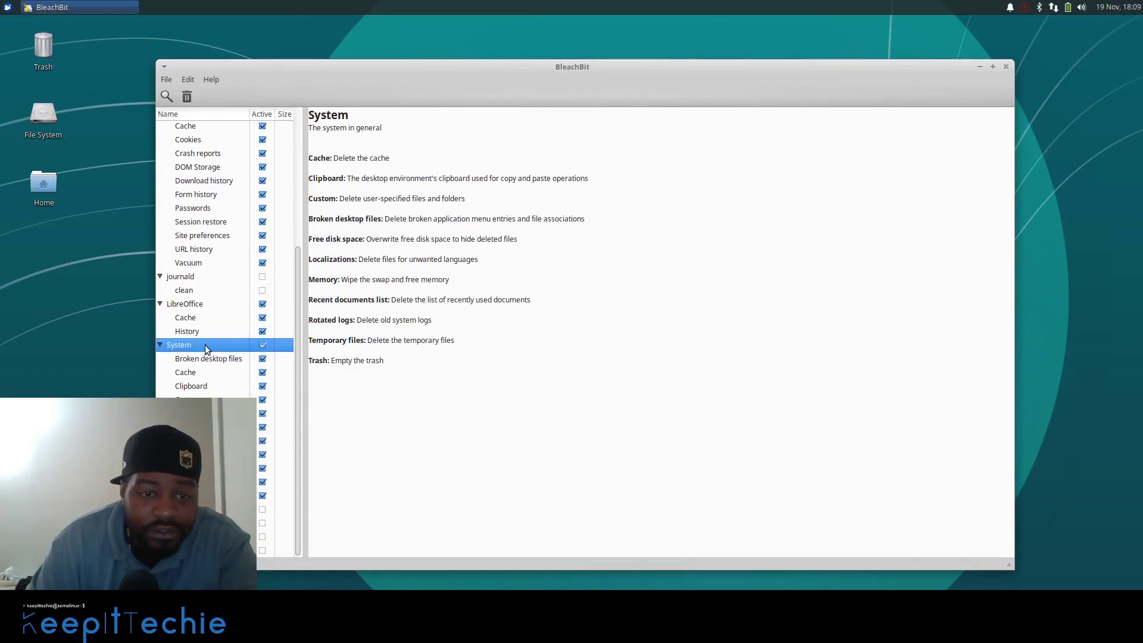